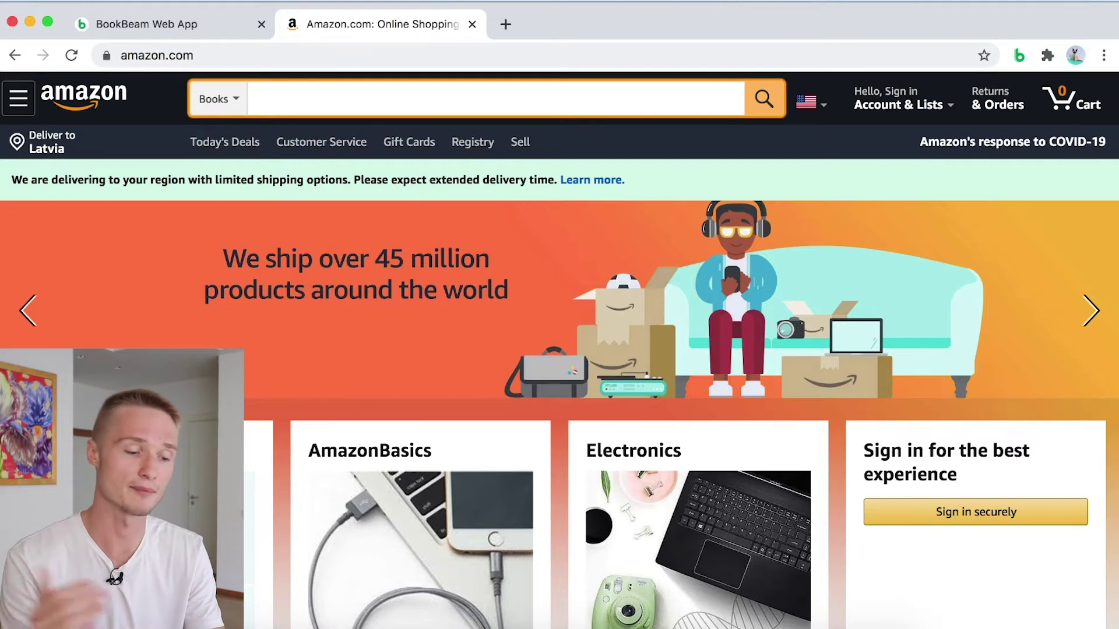
Search Amazon books for 'coloring book' and show BookBeam's related keywords in the Keyword Analysis Tool.
key(super+bracketleft)
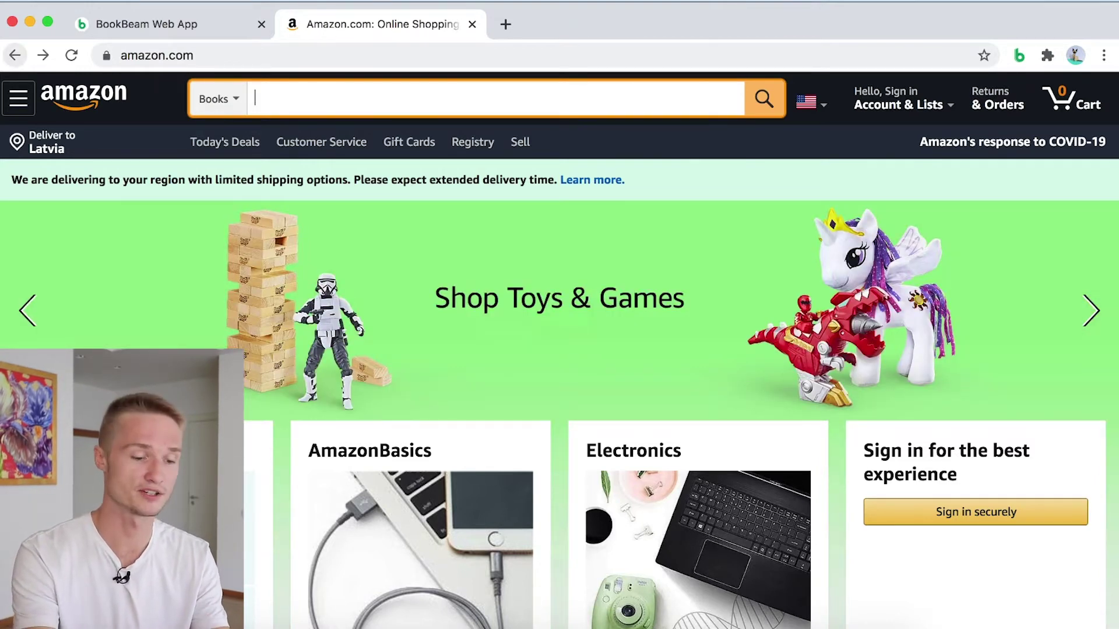
text(coloring book)
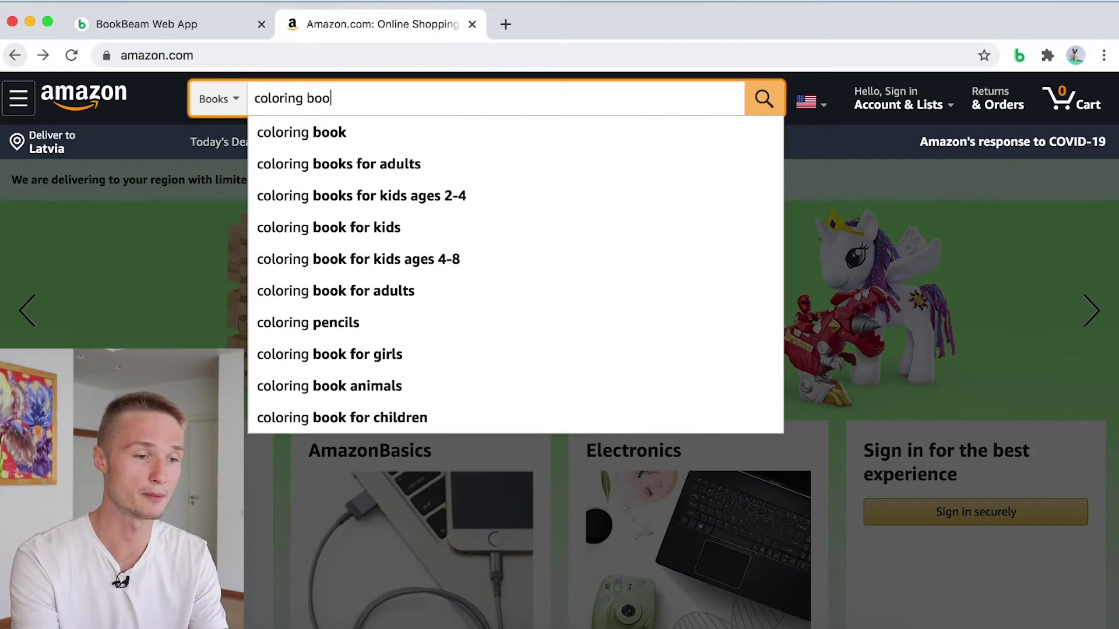
key(Return)
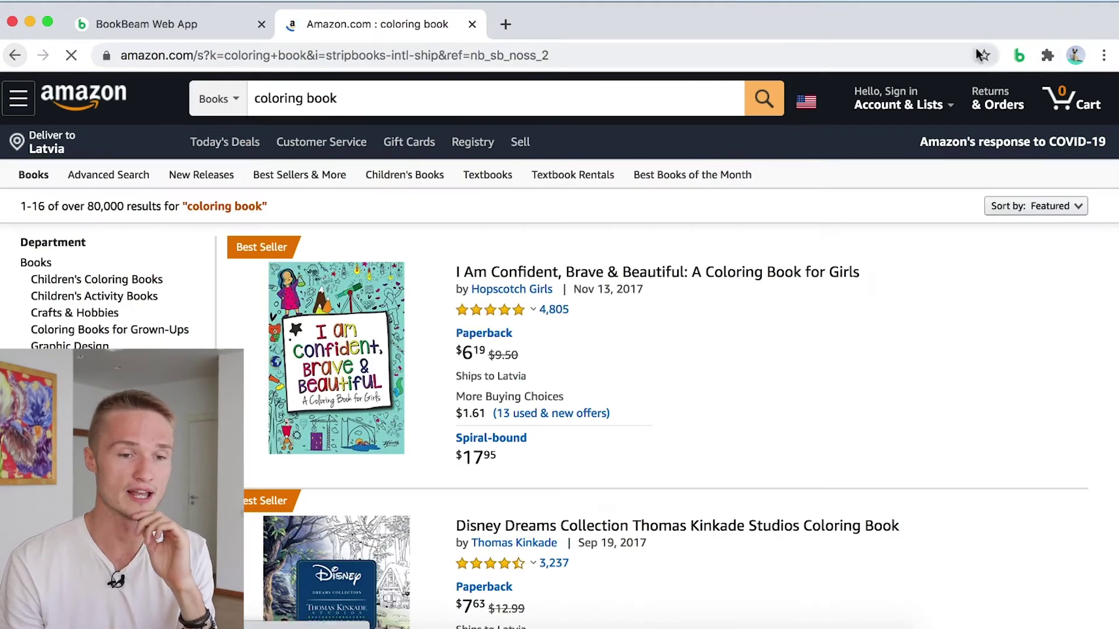
click(1019, 55)
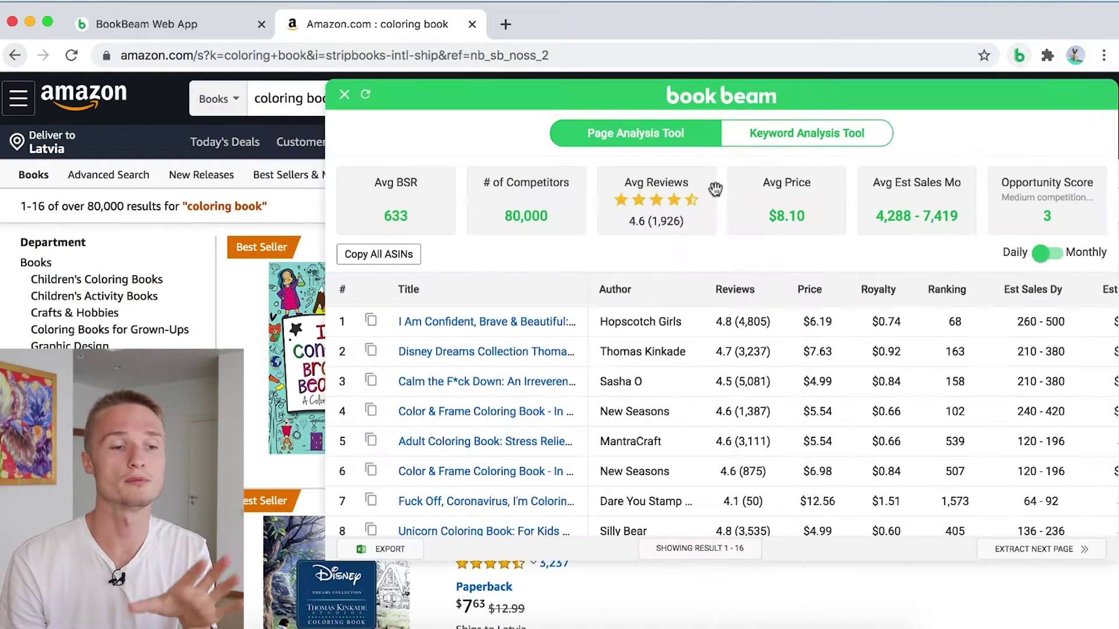
click(812, 150)
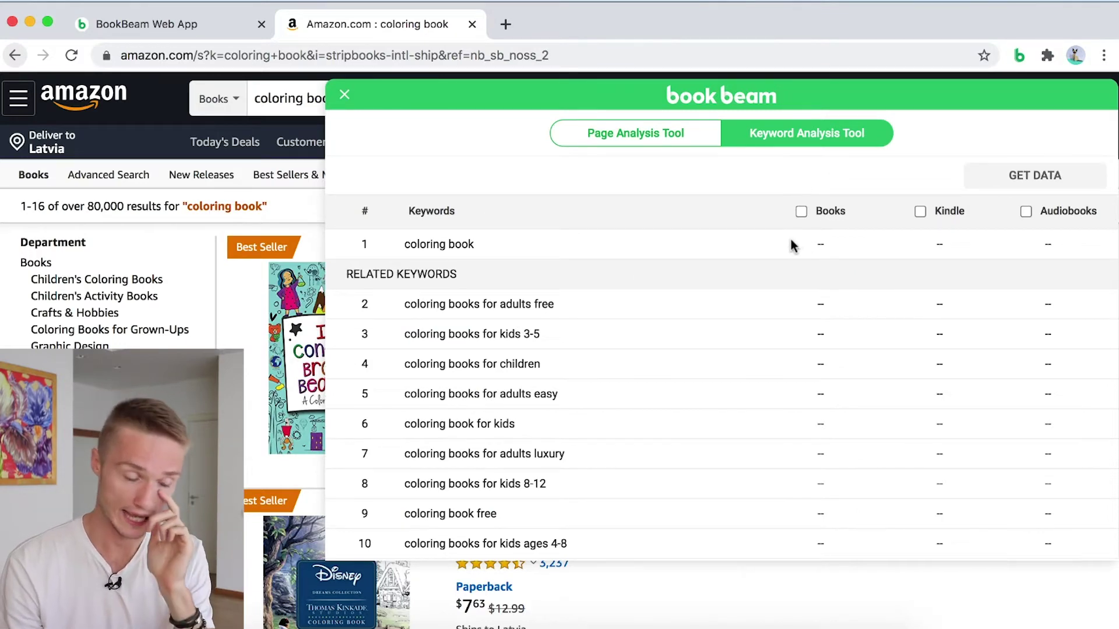
Remove 'coloring books' and 'coloring book free' from the related keyword list.
scroll(769, 369, down, 4)
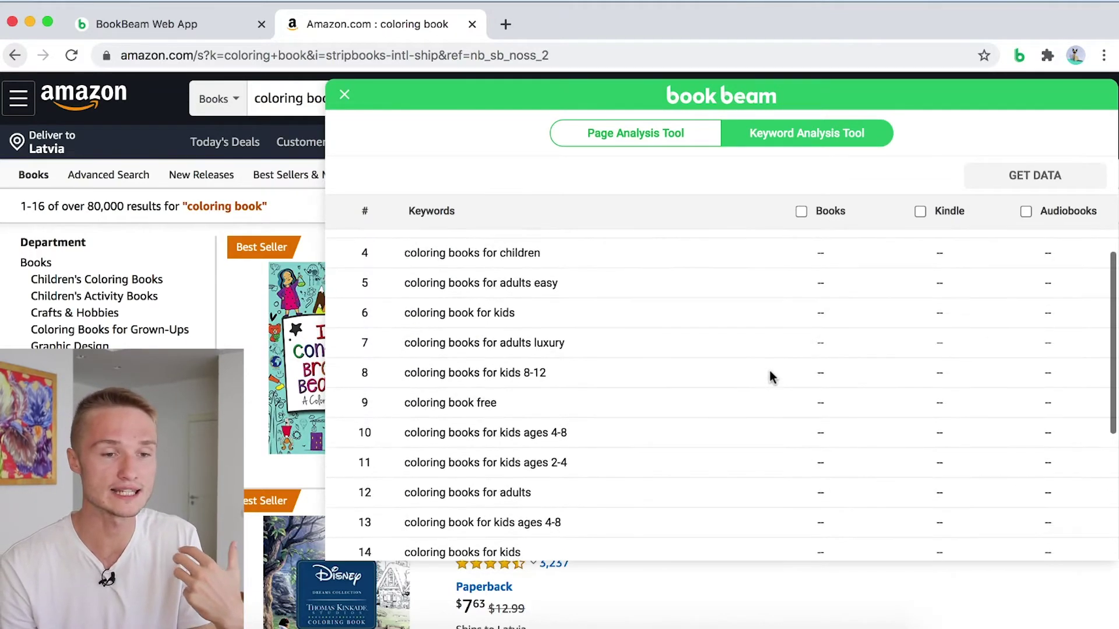
scroll(770, 371, up, 4)
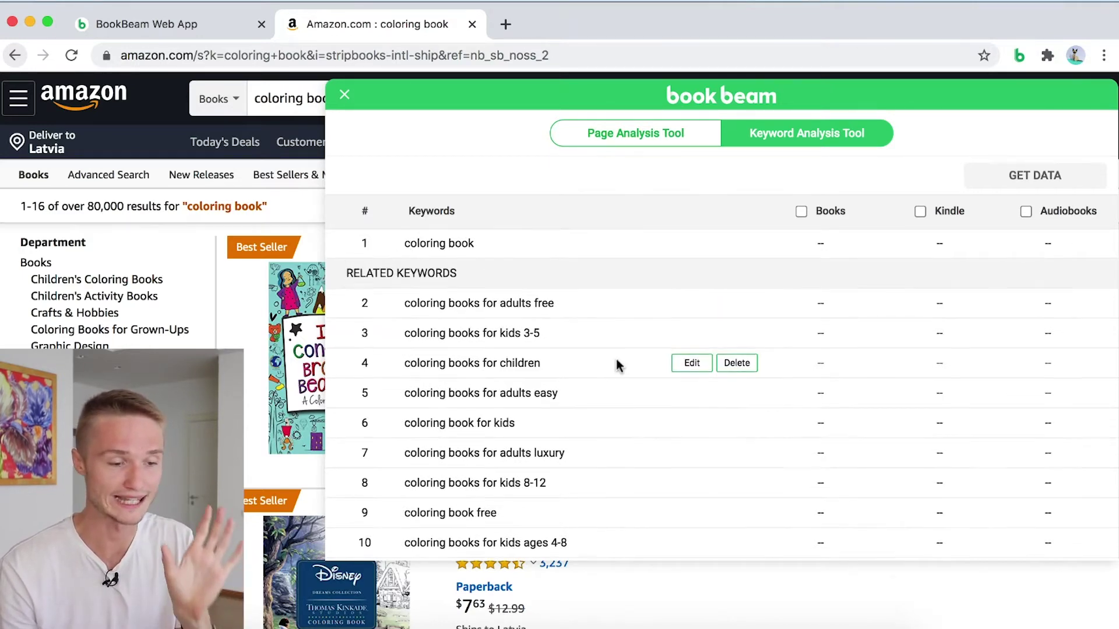
scroll(618, 360, down, 10)
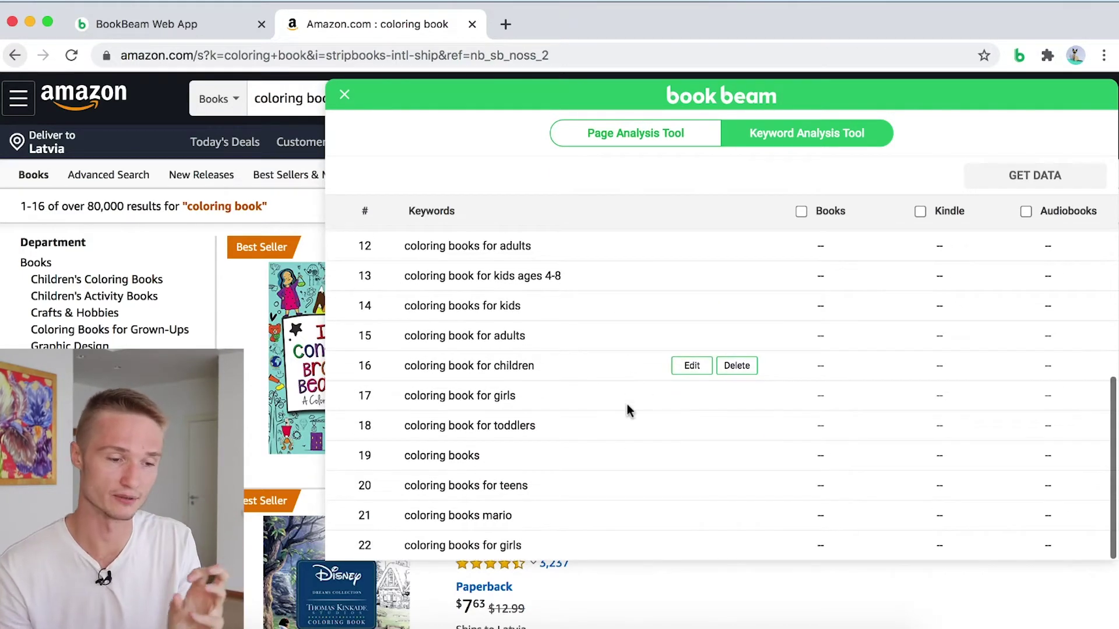
scroll(622, 429, up, 10)
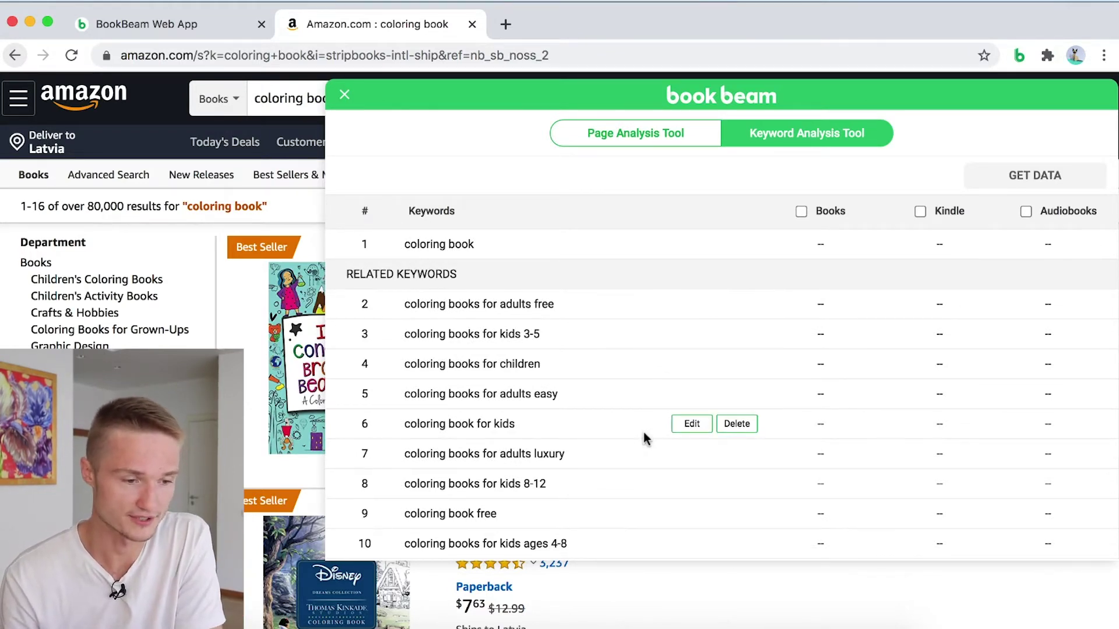
scroll(637, 515, down, 5)
scroll(638, 517, up, 5)
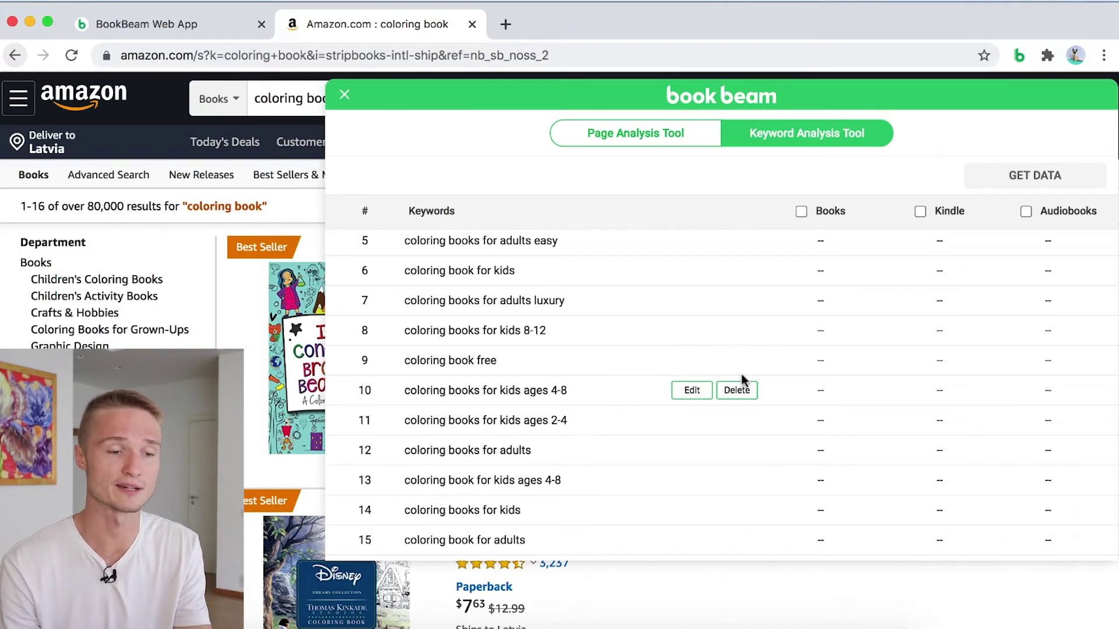
scroll(729, 377, down, 5)
scroll(733, 384, down, 1)
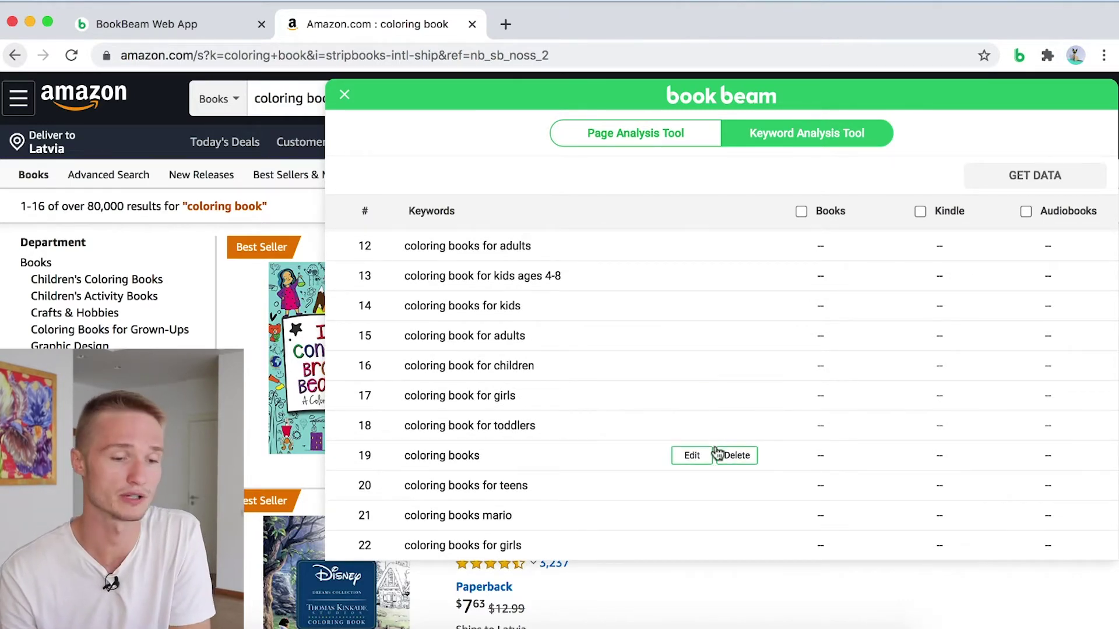
click(735, 455)
scroll(733, 396, up, 4)
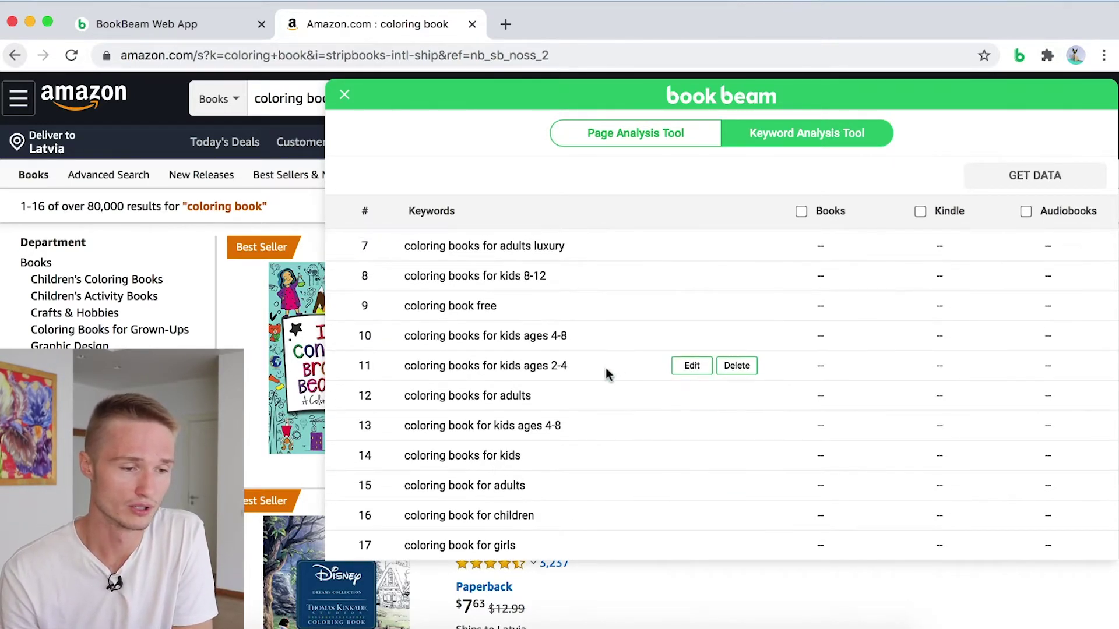
scroll(670, 376, up, 2)
click(736, 380)
Remove 'coloring books for adults easy' and start collecting data for the remaining keywords.
scroll(709, 383, up, 3)
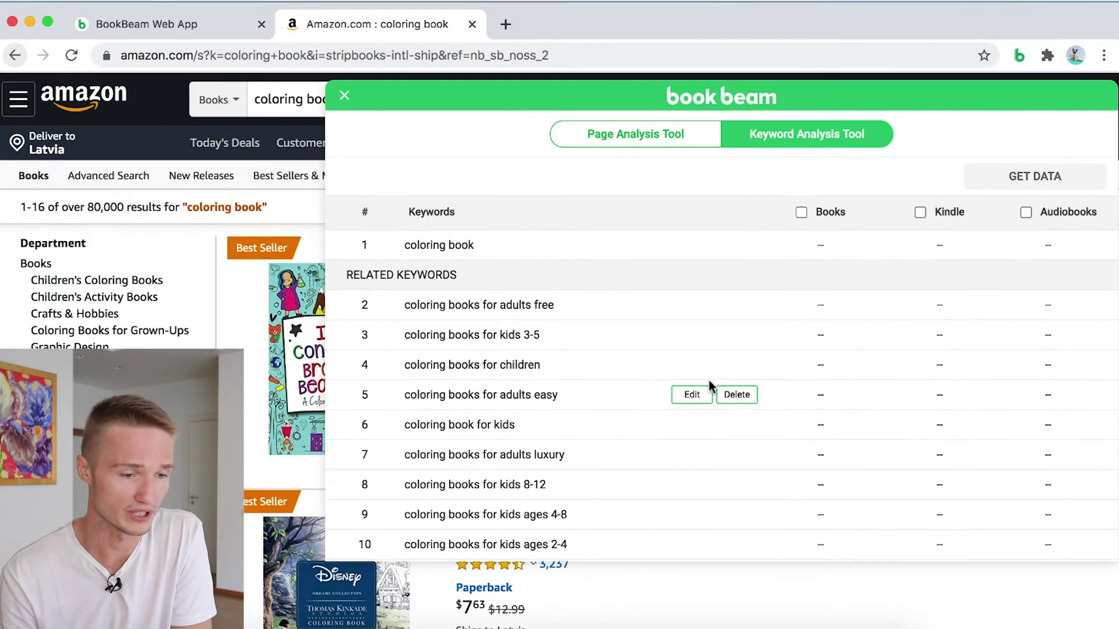
click(736, 394)
scroll(667, 497, down, 5)
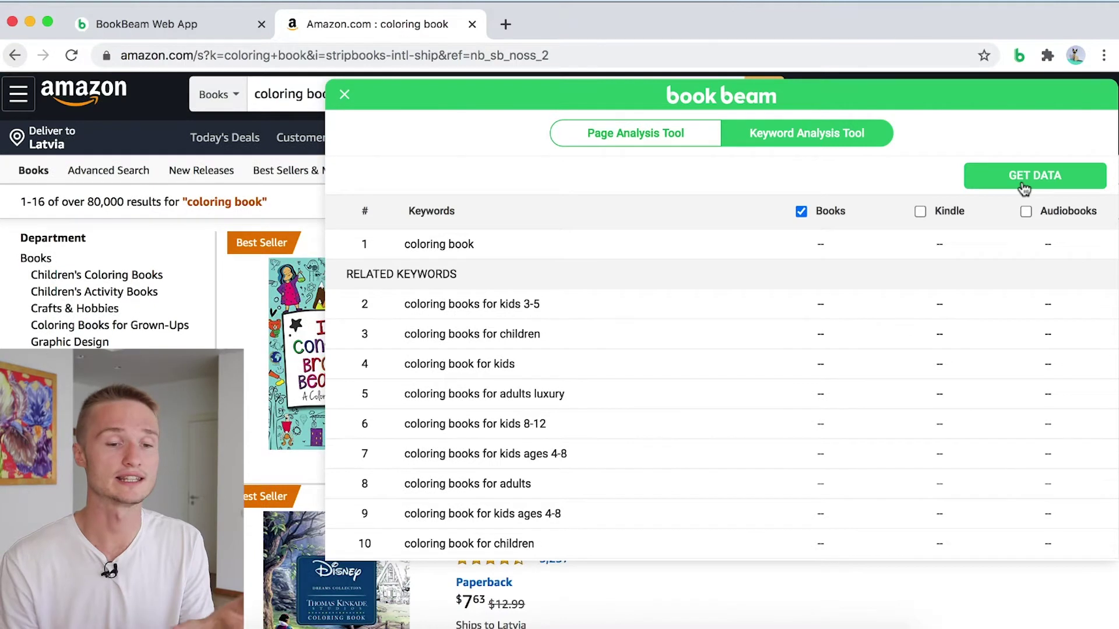
click(1023, 176)
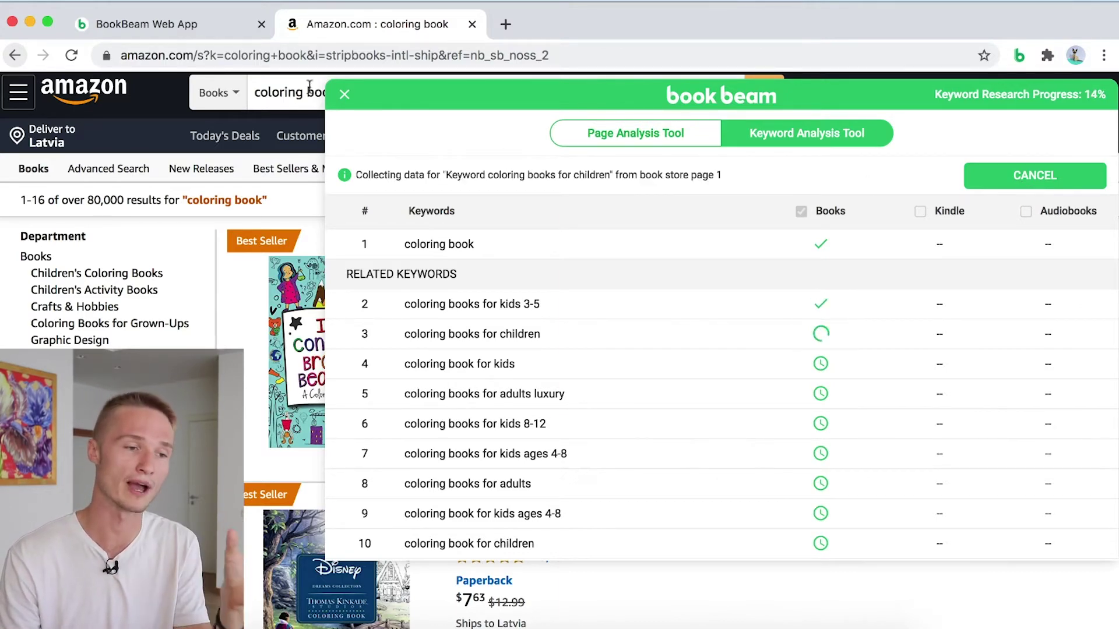
Open the coloring book report in the BookBeam Web App ($8.75 average price, $36,628 monthly earnings).
click(185, 24)
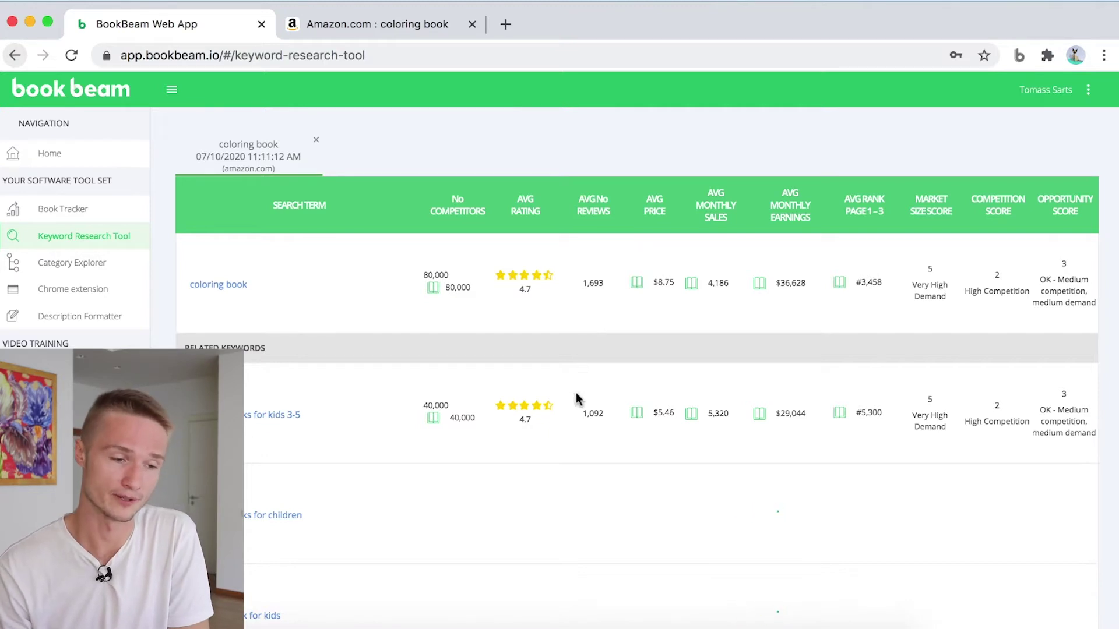
scroll(574, 402, down, 10)
scroll(567, 407, down, 8)
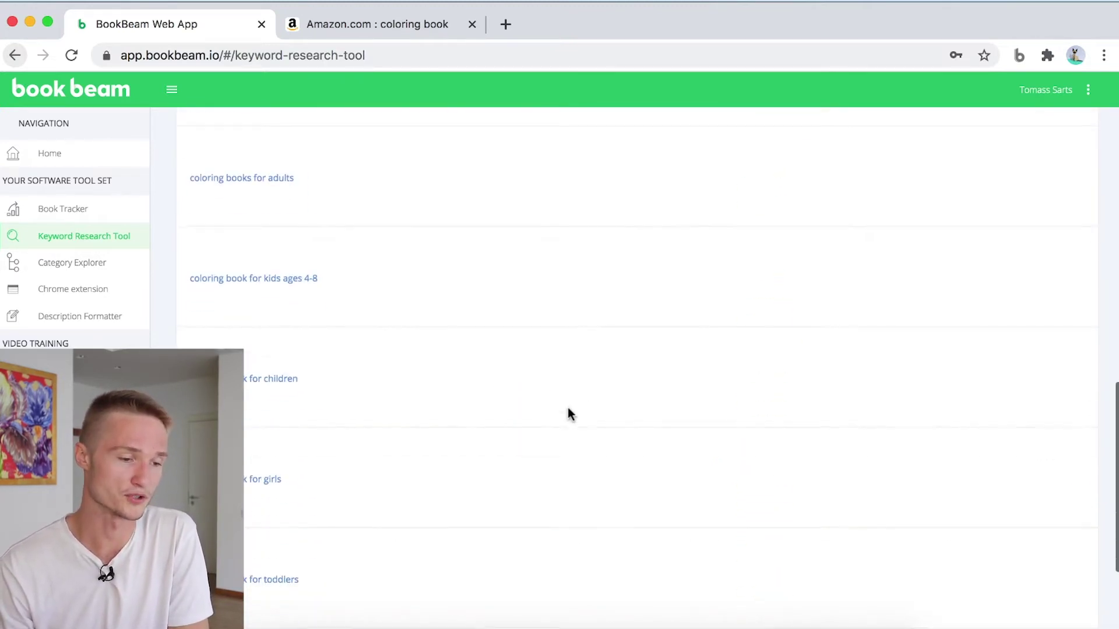
scroll(567, 407, up, 9)
scroll(568, 409, up, 10)
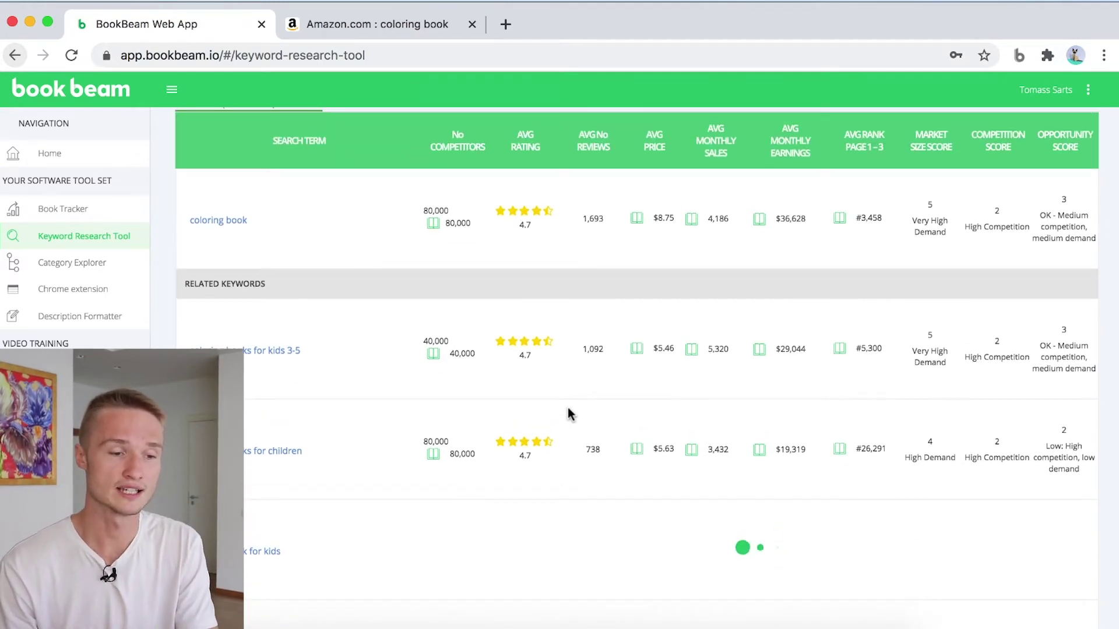
scroll(568, 408, up, 2)
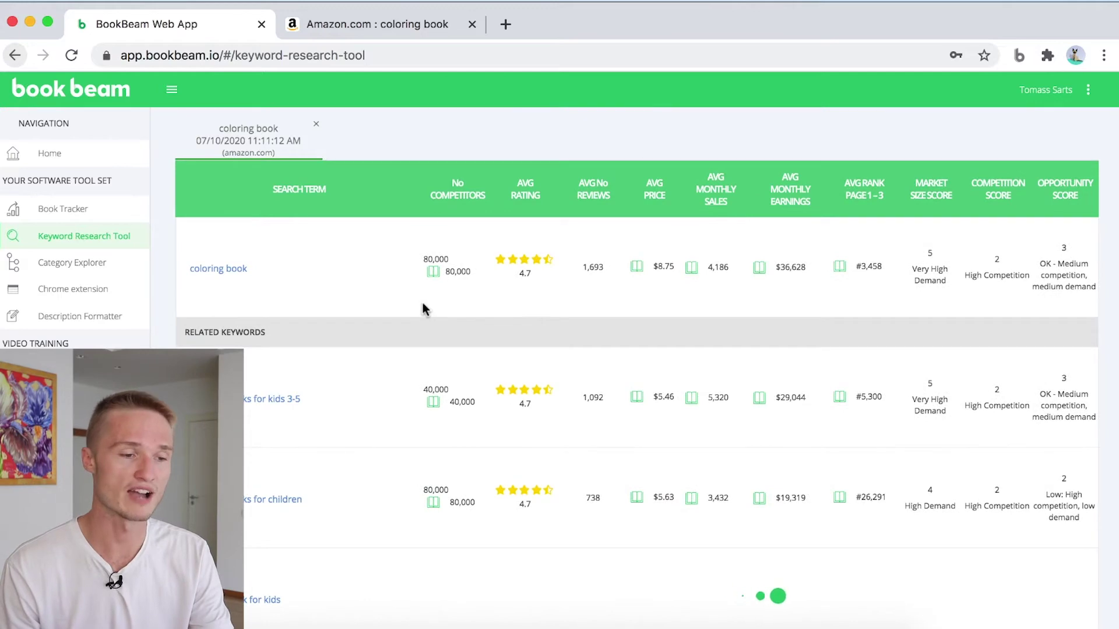
scroll(422, 303, up, 2)
scroll(423, 304, up, 3)
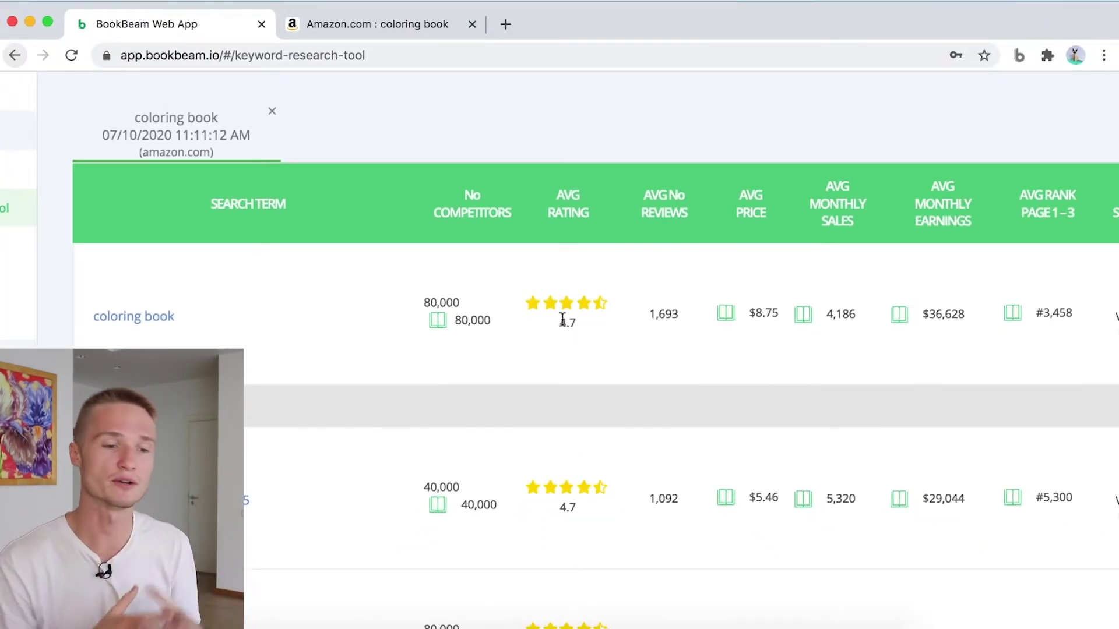
double_click(660, 314)
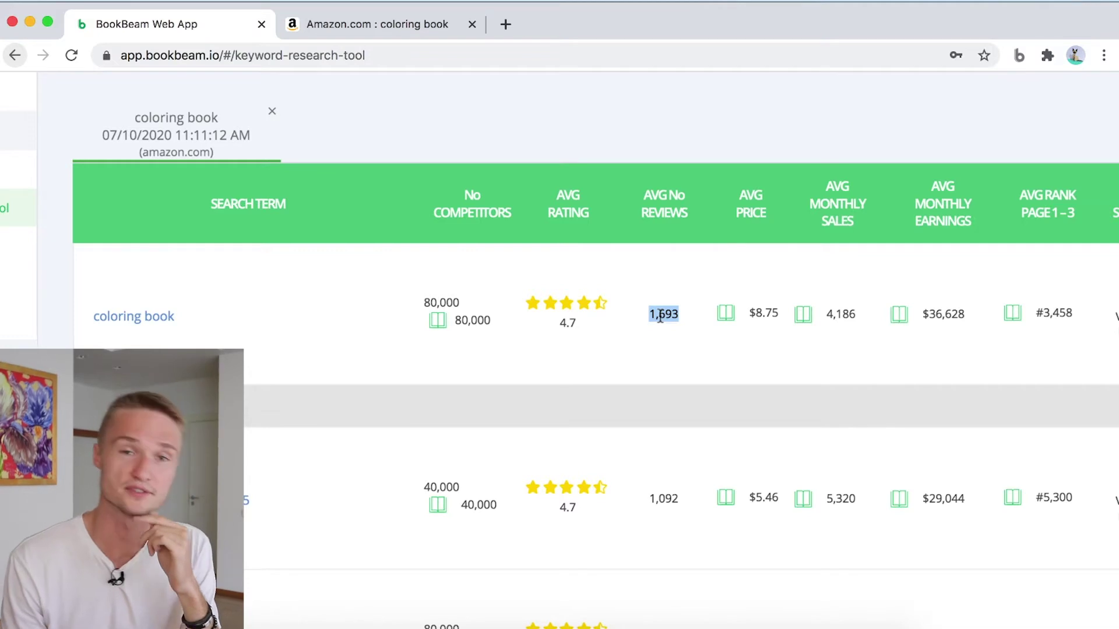
double_click(564, 325)
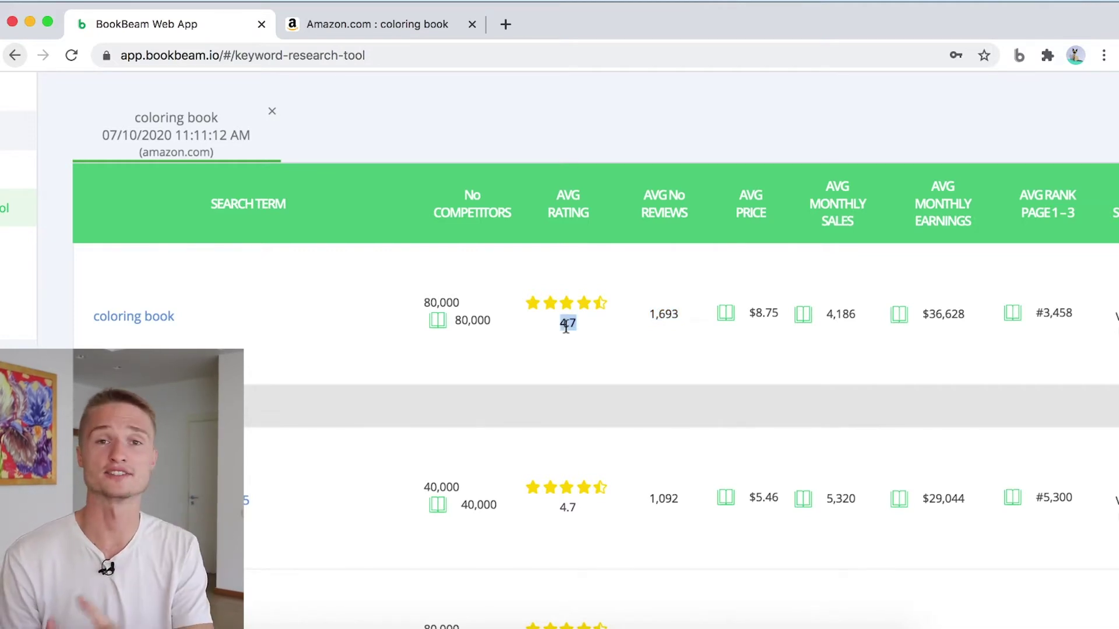
click(566, 325)
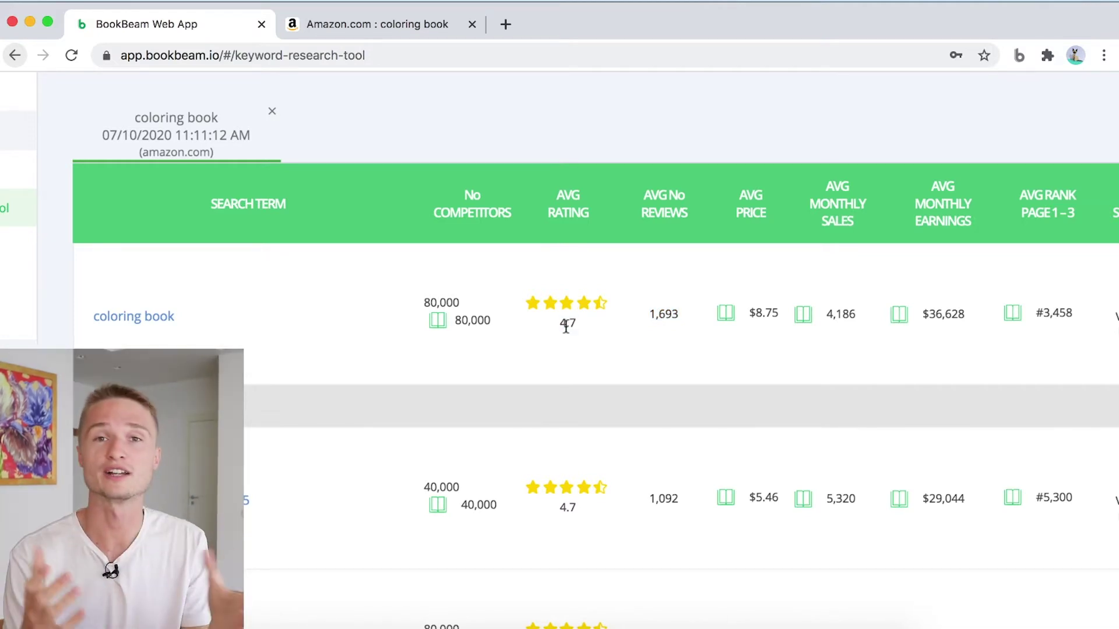
scroll(566, 326, right, 2)
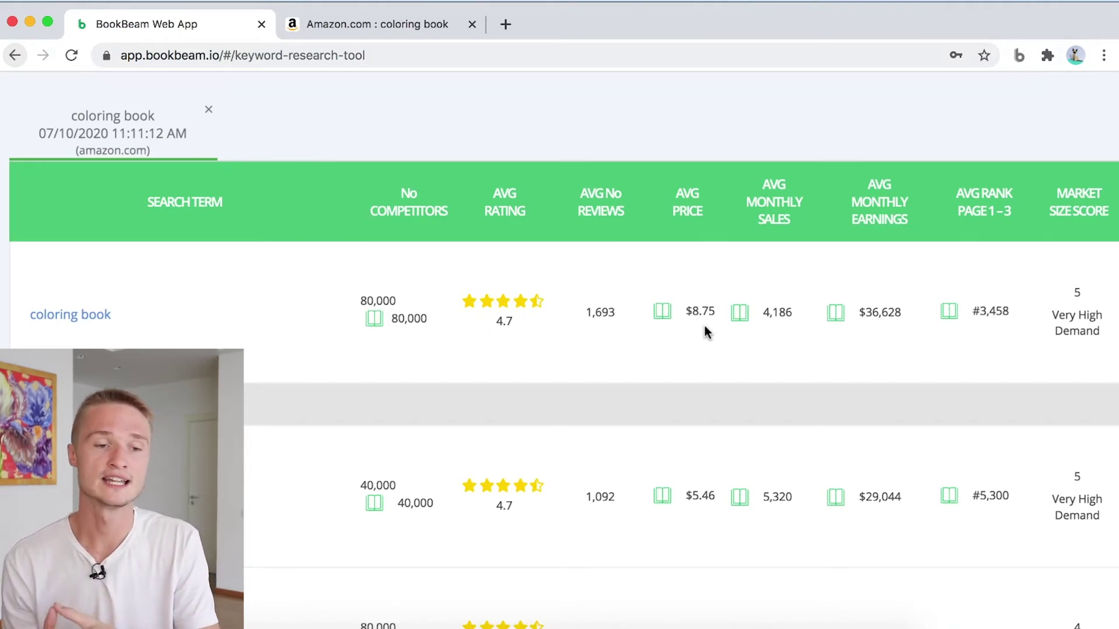
scroll(733, 351, right, 2)
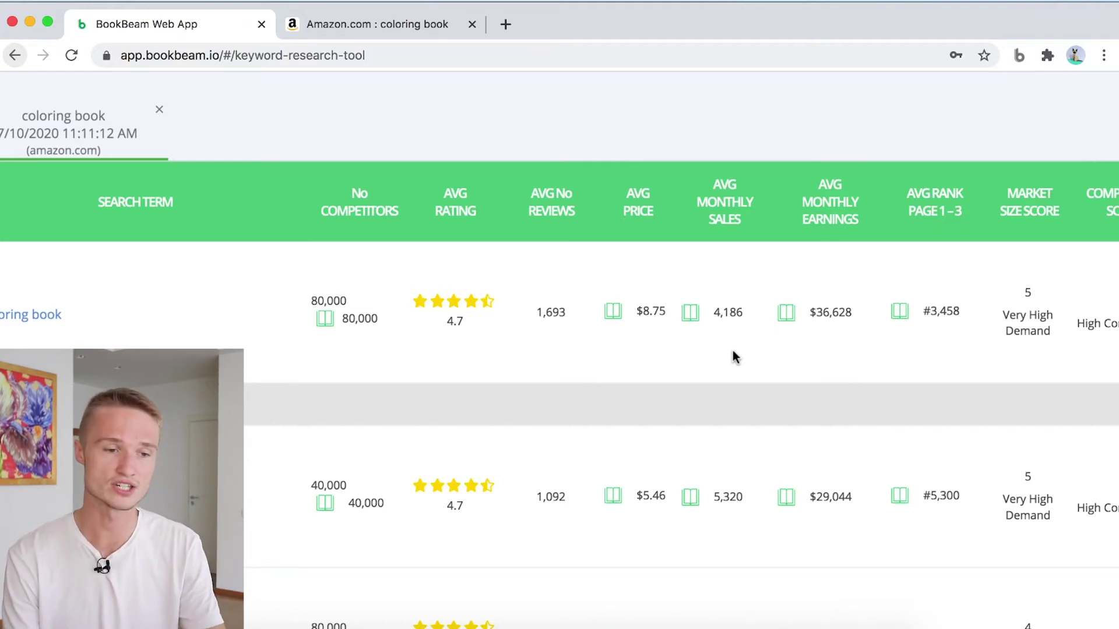
scroll(733, 351, right, 2)
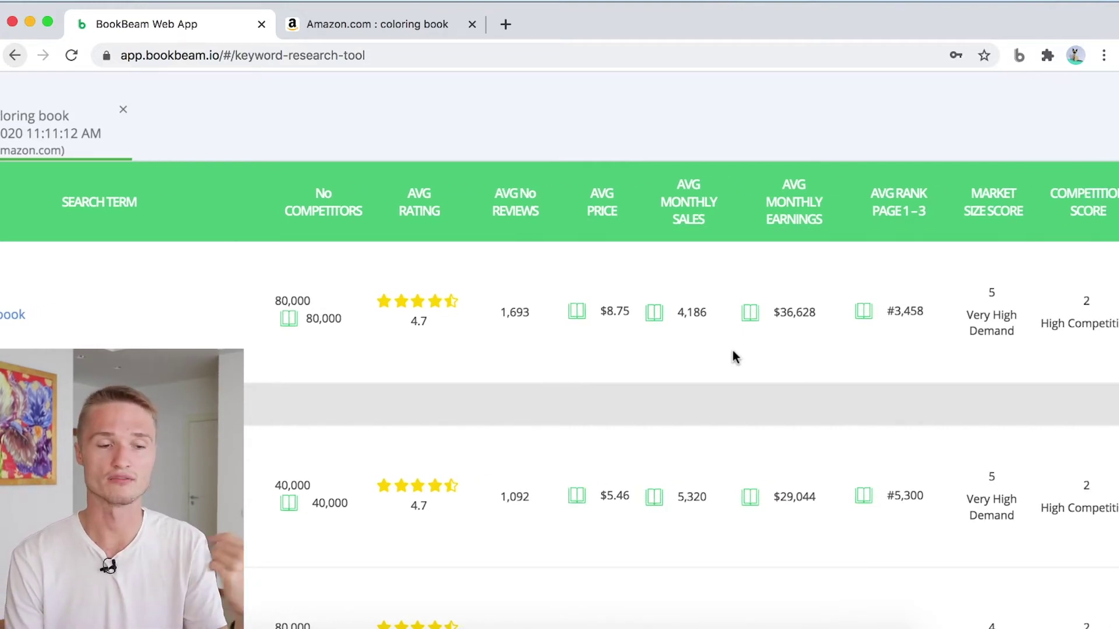
scroll(735, 354, right, 2)
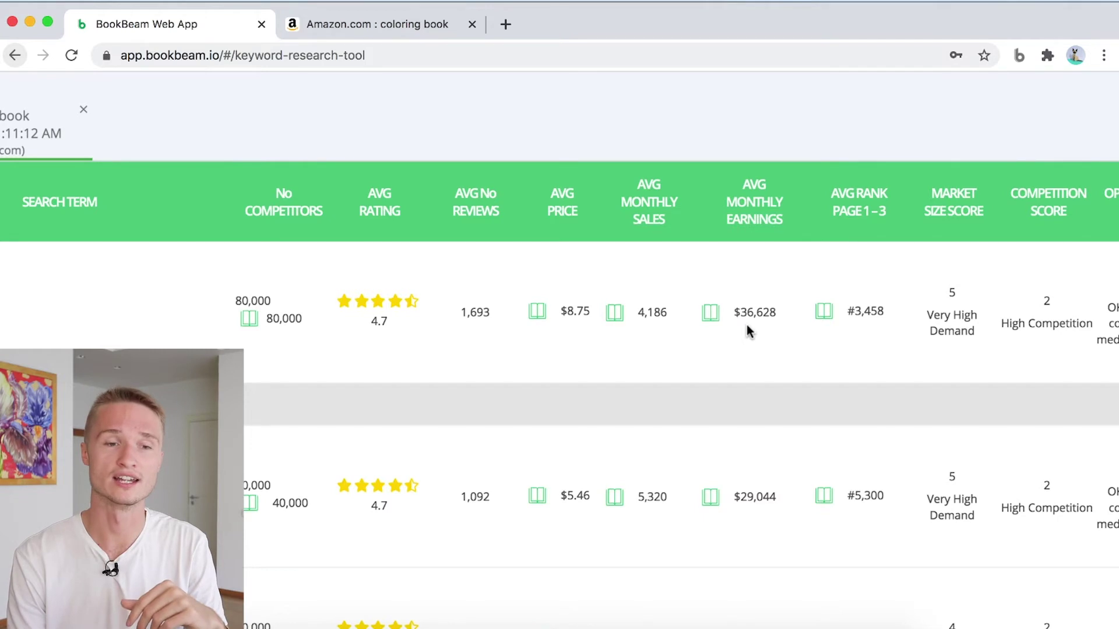
scroll(746, 324, right, 4)
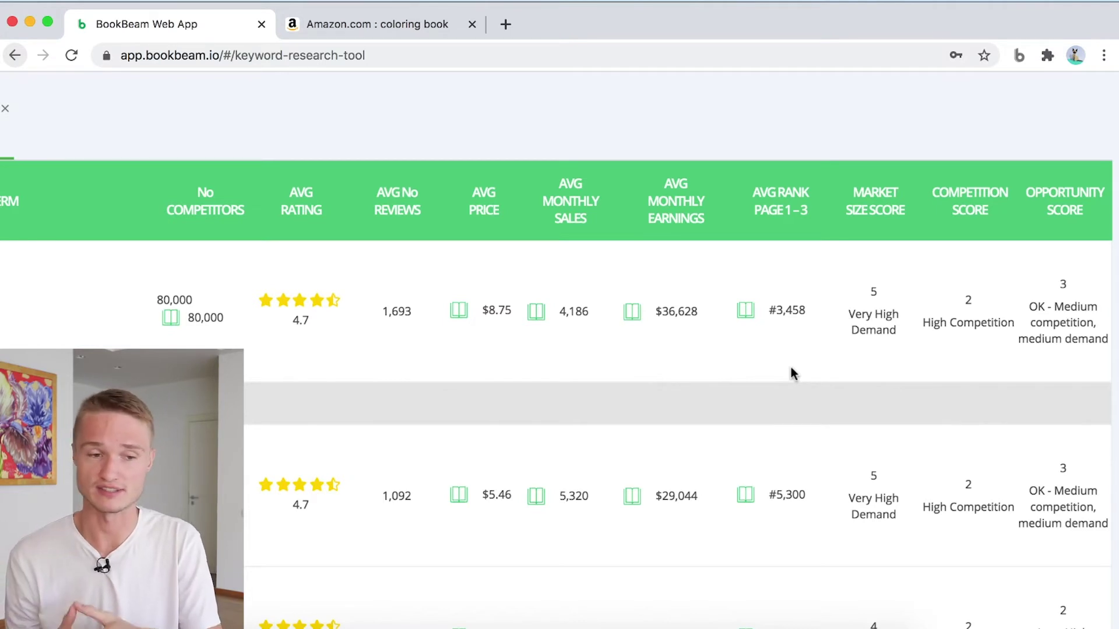
scroll(791, 368, right, 1)
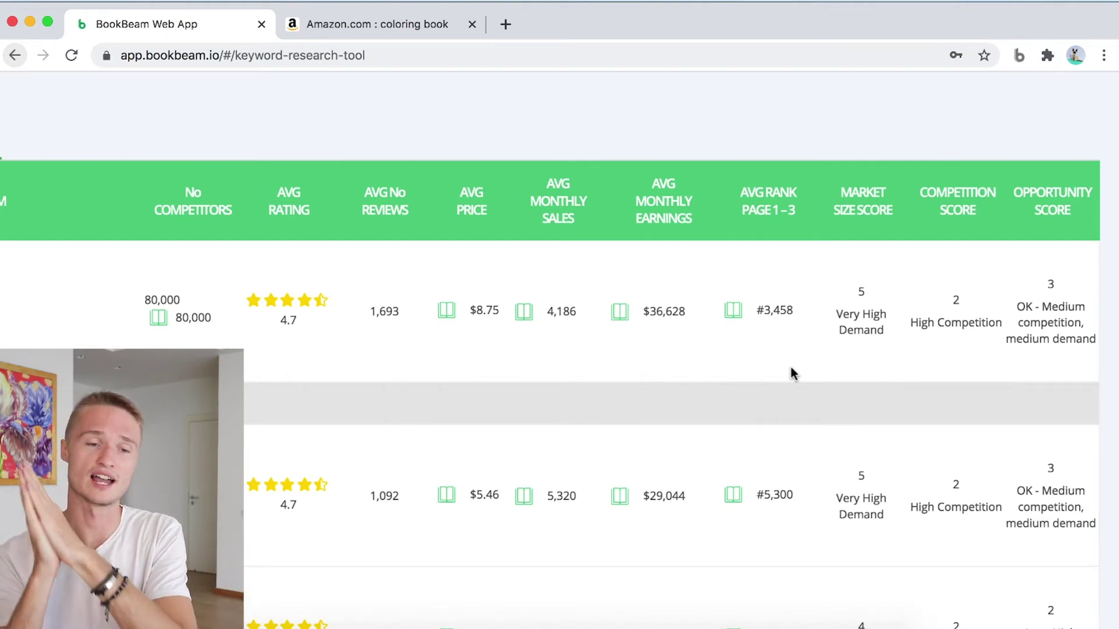
scroll(791, 369, down, 5)
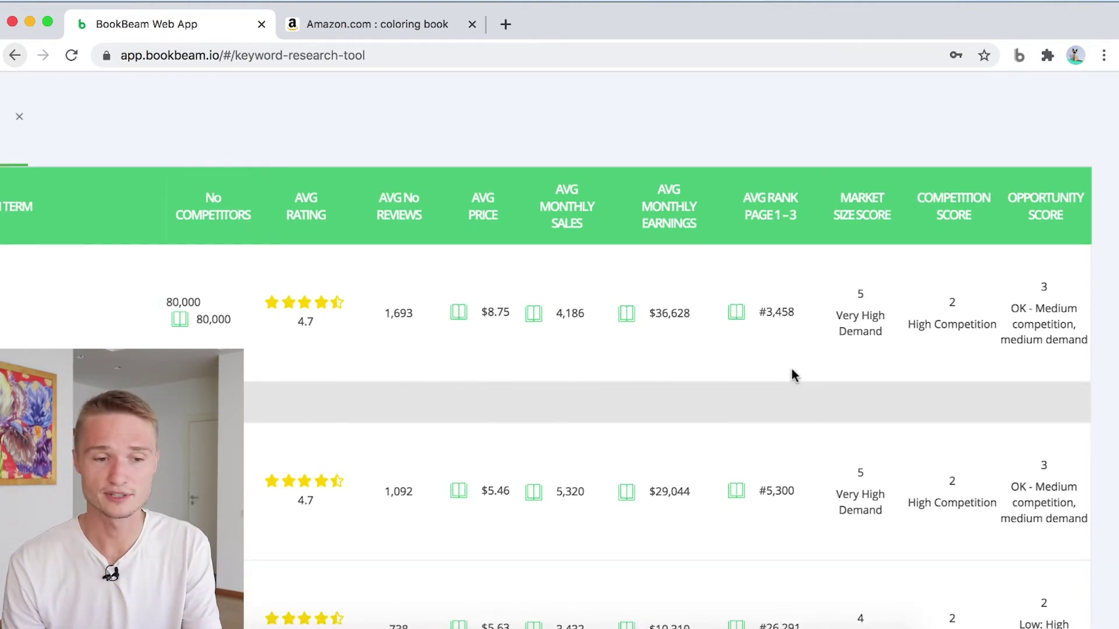
scroll(791, 368, down, 3)
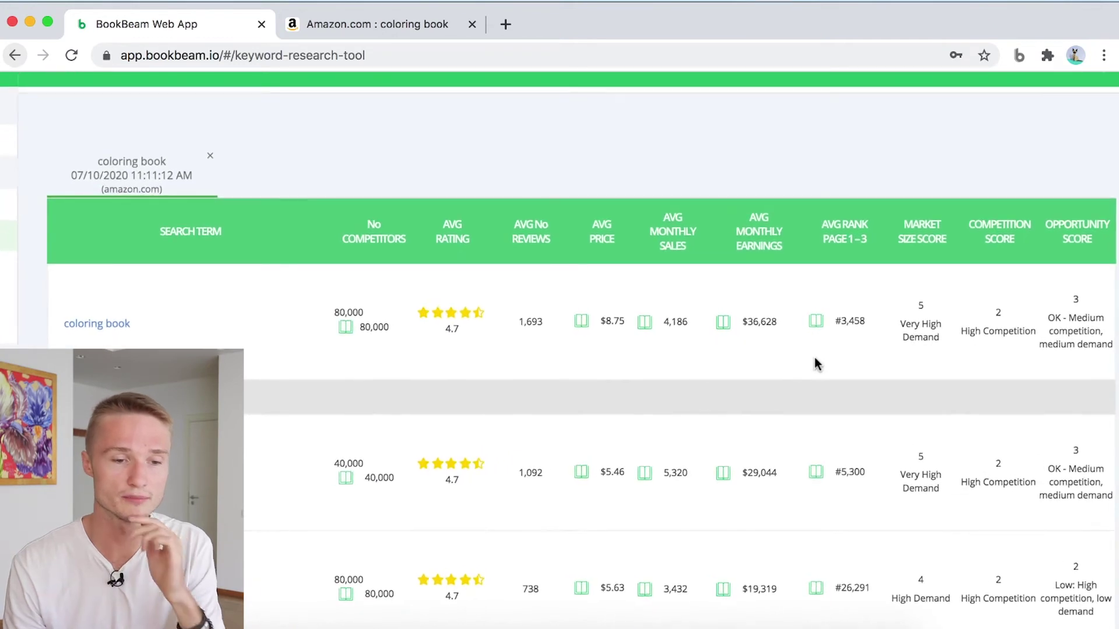
Highlight the market size score, #3,458 average rank, 4,186 monthly sales and 1,693 average reviews.
drag(890, 310, 917, 341)
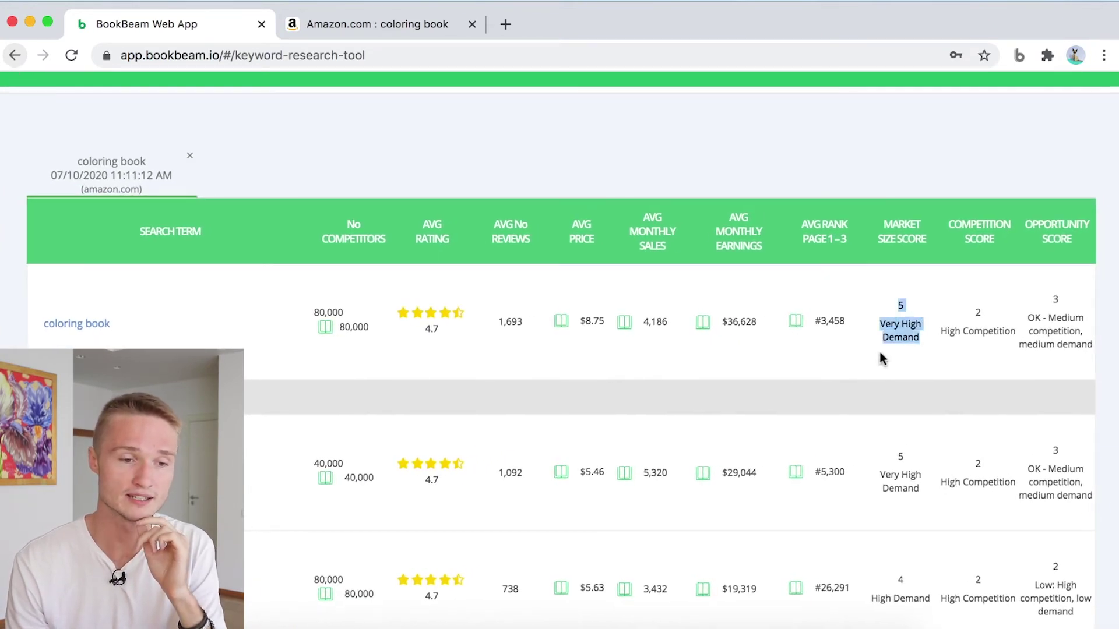
double_click(830, 321)
double_click(649, 323)
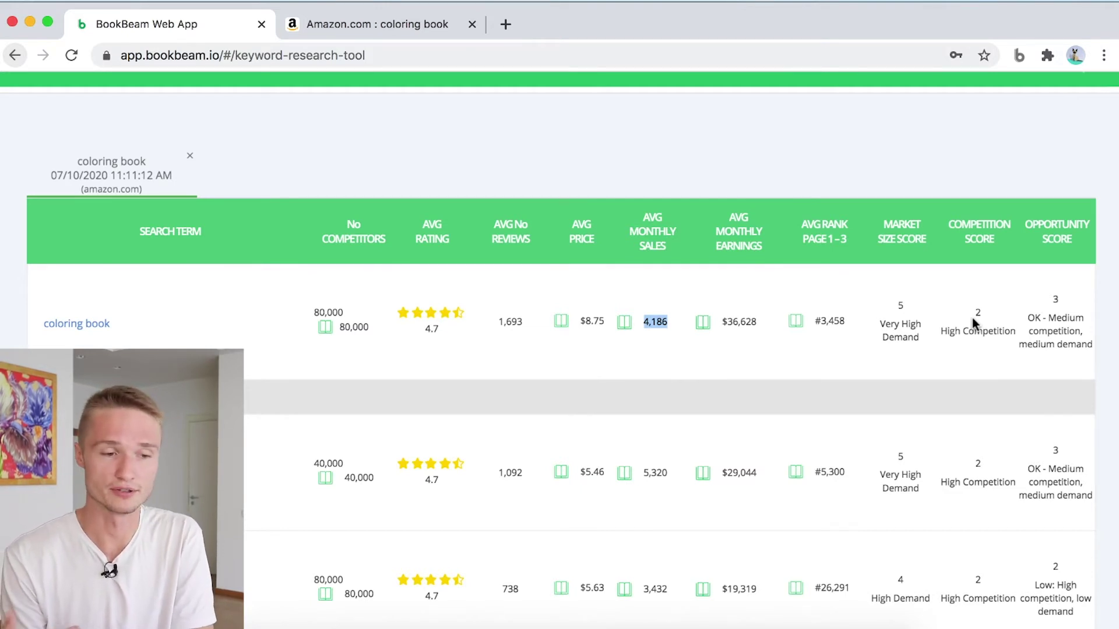
click(314, 311)
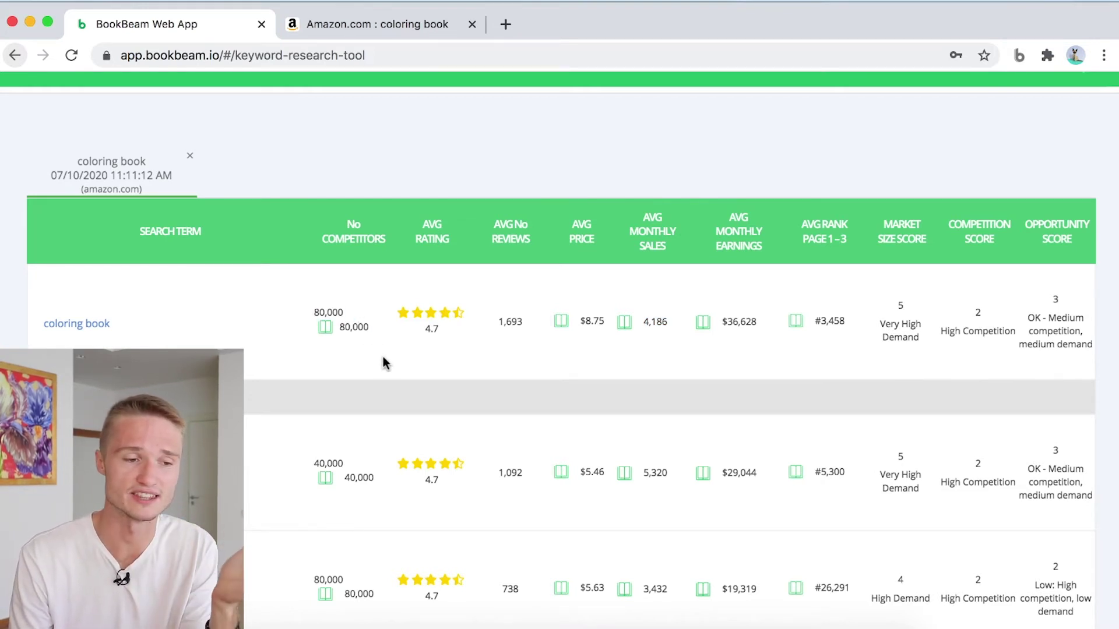
double_click(513, 323)
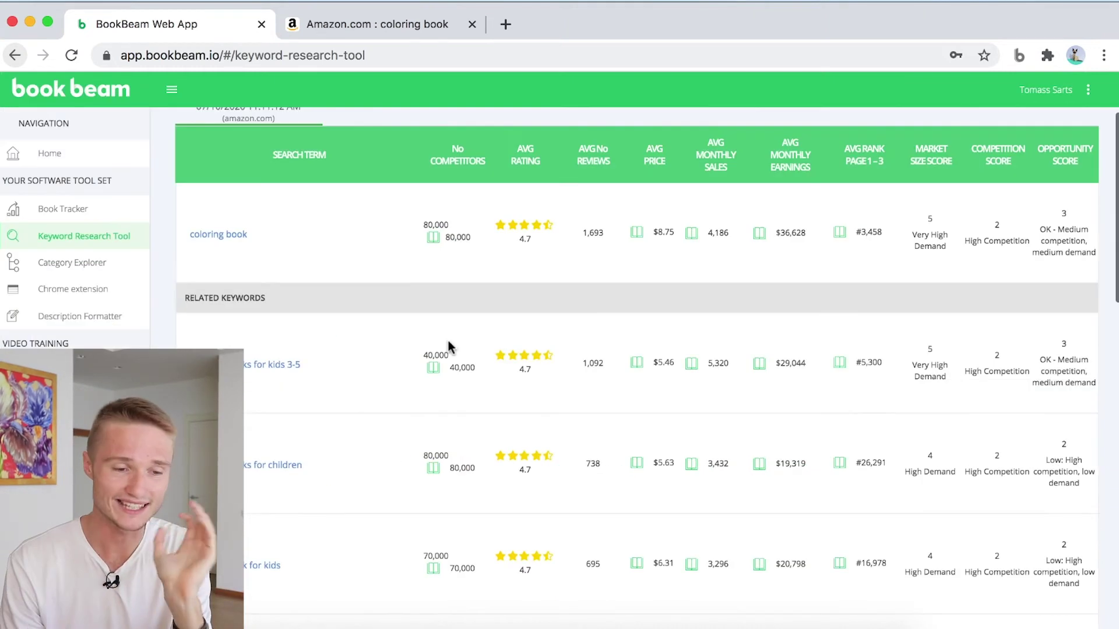
scroll(448, 344, down, 3)
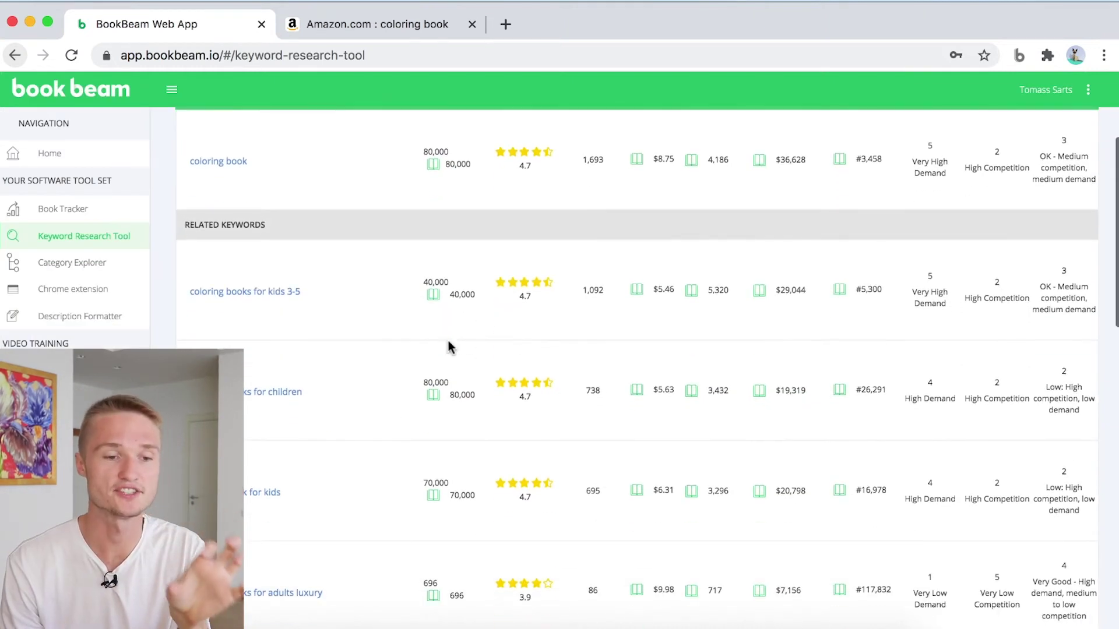
scroll(449, 340, down, 2)
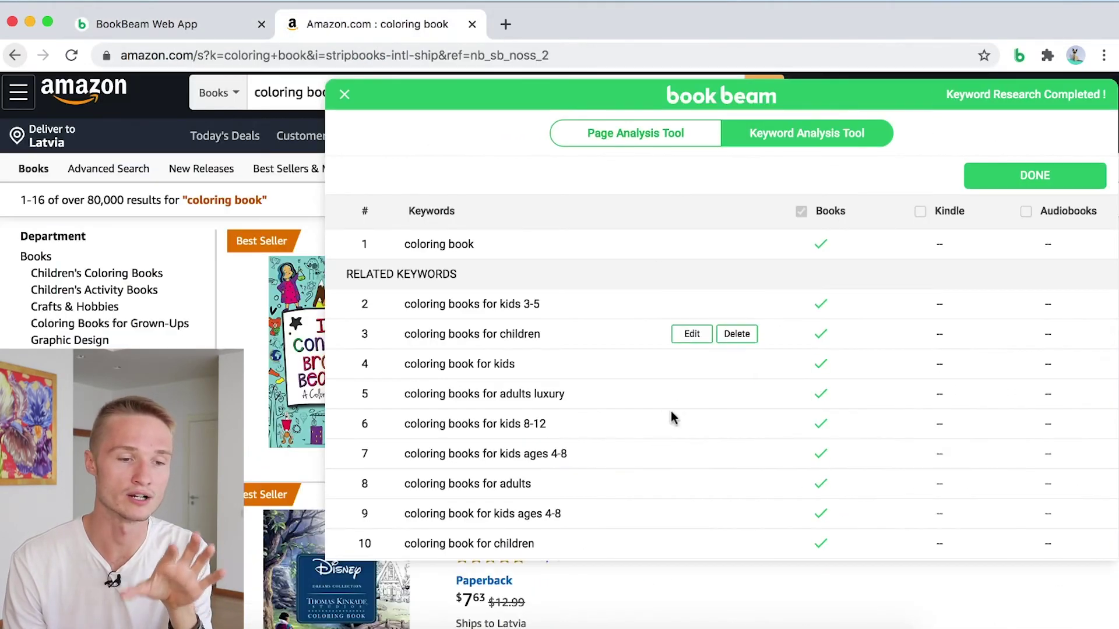
scroll(710, 454, down, 3)
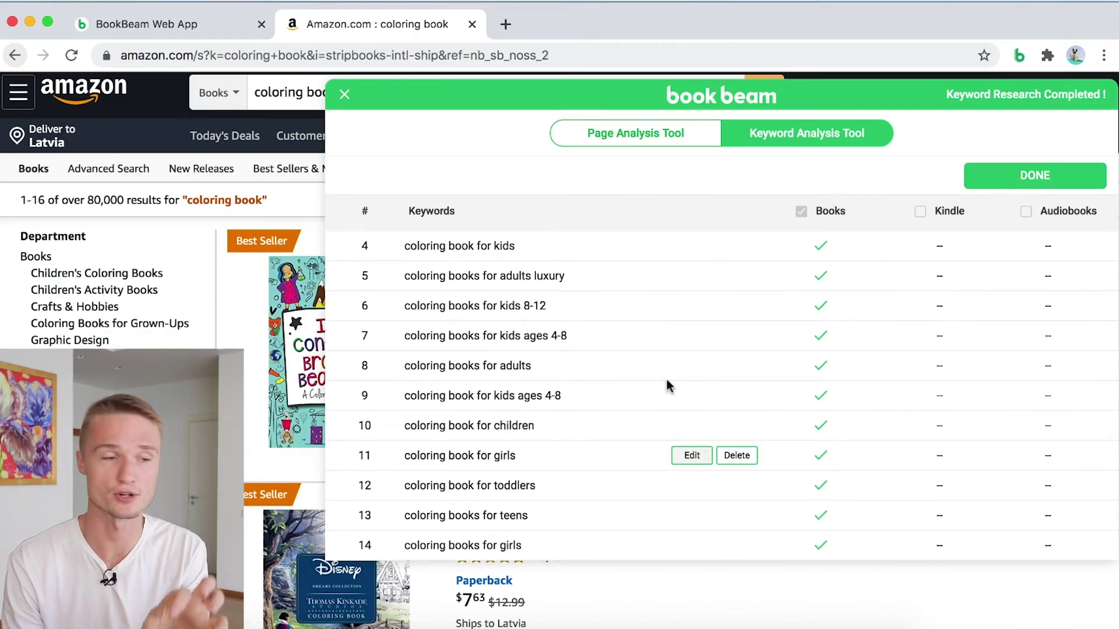
Go back to the web app's coloring book report and scroll through its related keyword rows.
click(185, 30)
scroll(571, 445, down, 1)
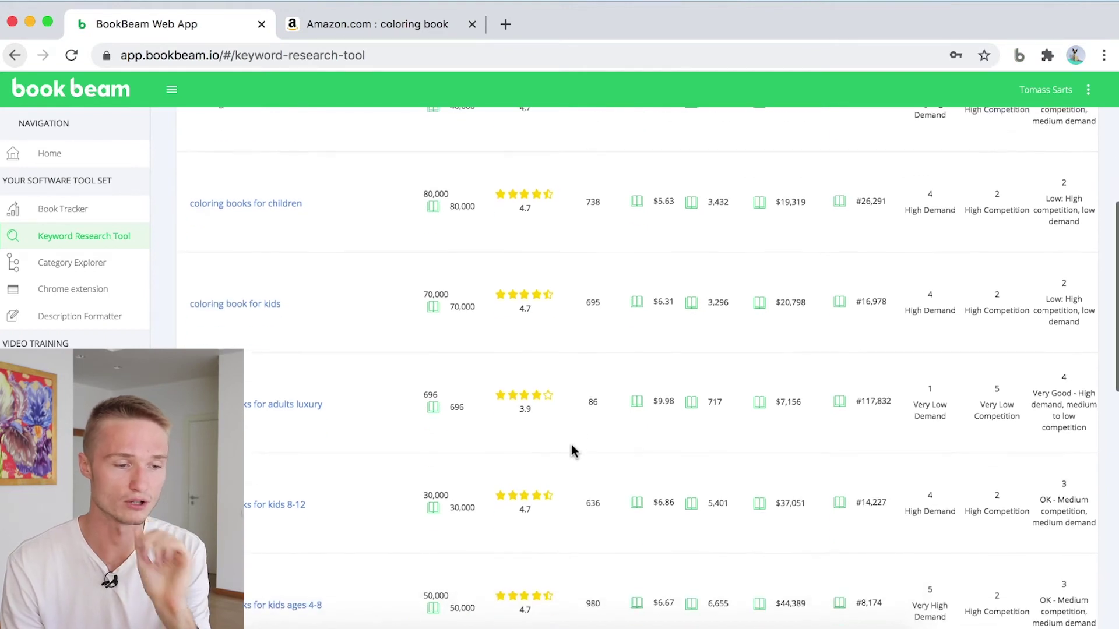
scroll(571, 445, up, 3)
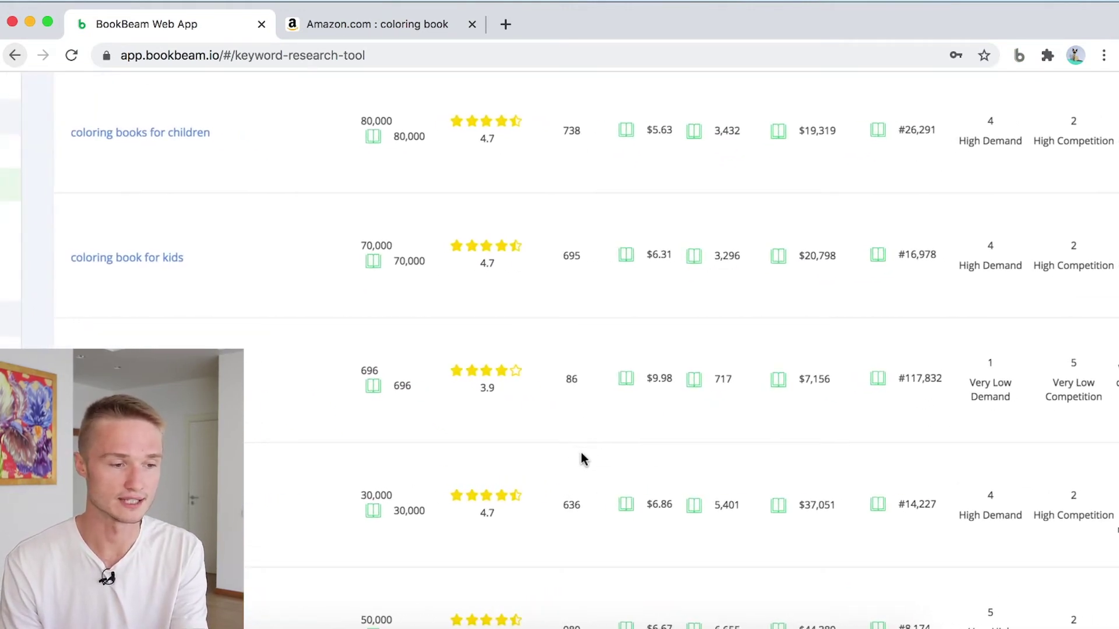
scroll(582, 452, down, 3)
scroll(581, 452, up, 3)
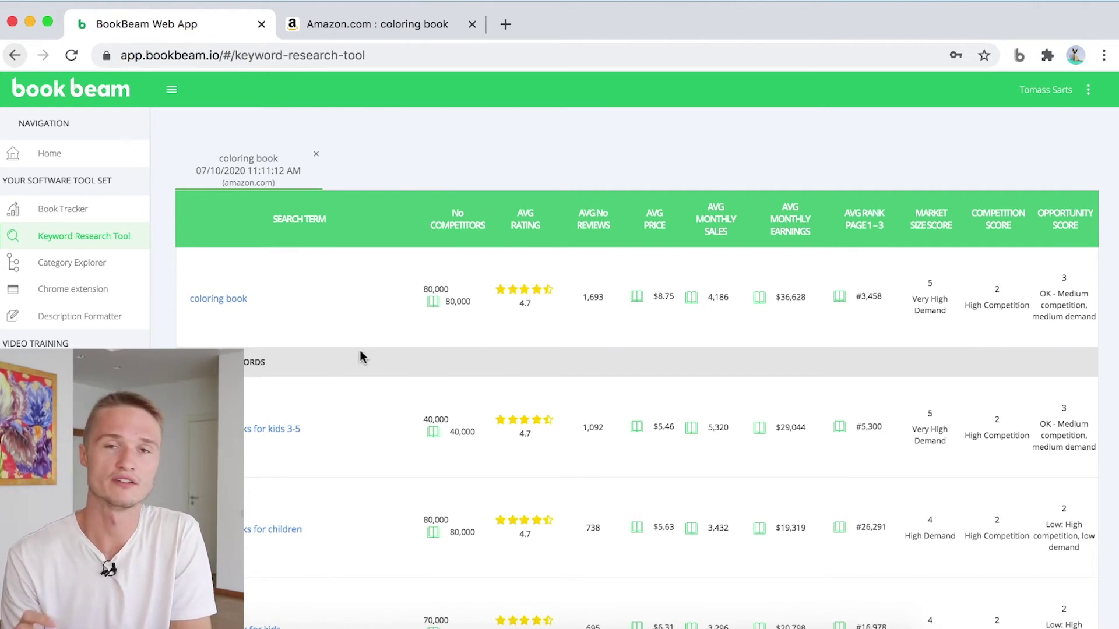
View the top coloring book titles with estimated sales and royalties, then return to Amazon's results.
click(219, 299)
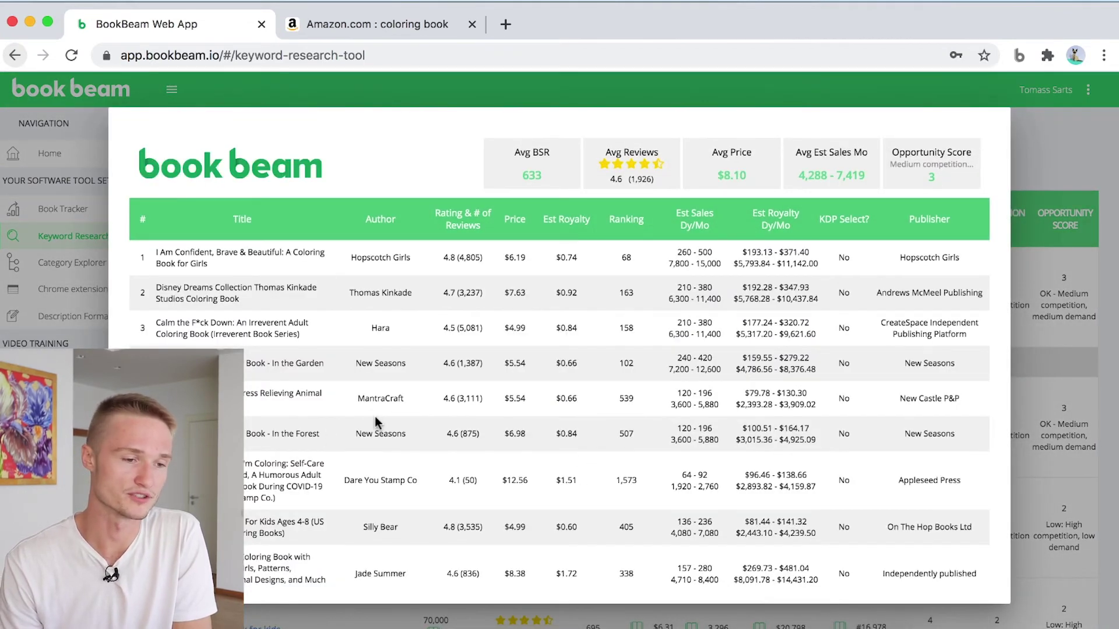
scroll(376, 423, down, 2)
scroll(376, 423, down, 1)
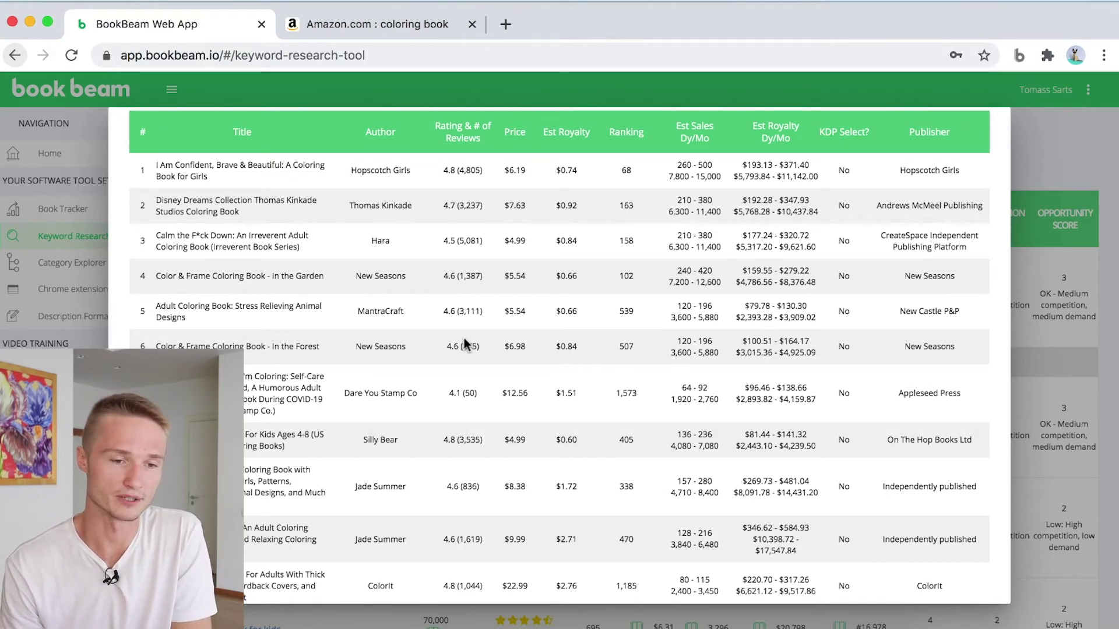
click(377, 24)
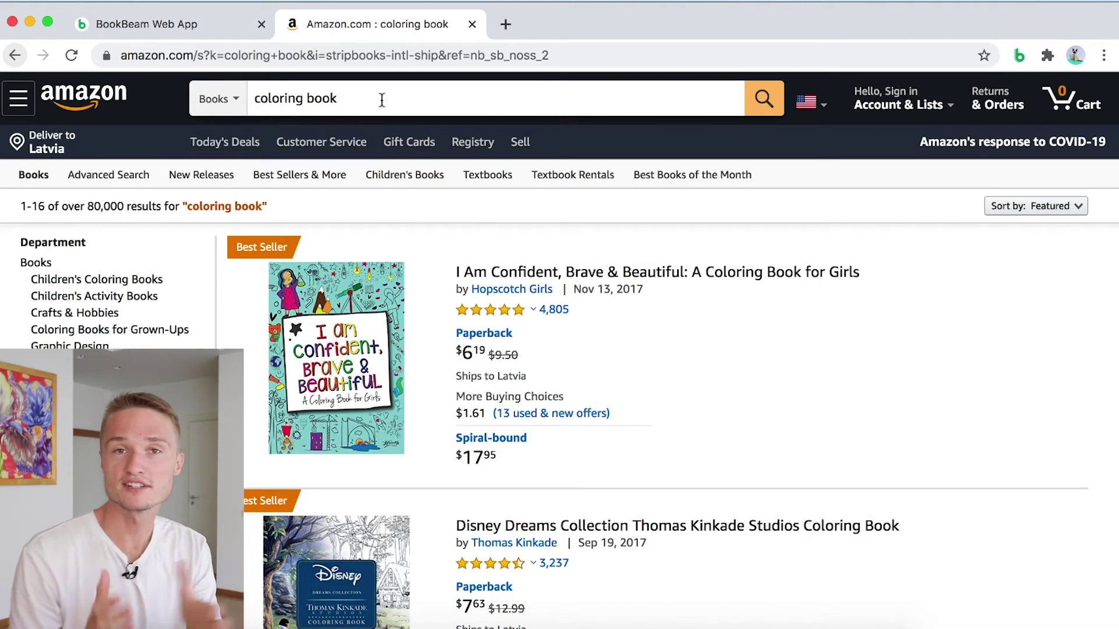
Replace the Amazon search with 'investing' and open BookBeam's Page Analysis of the results.
triple_click(381, 101)
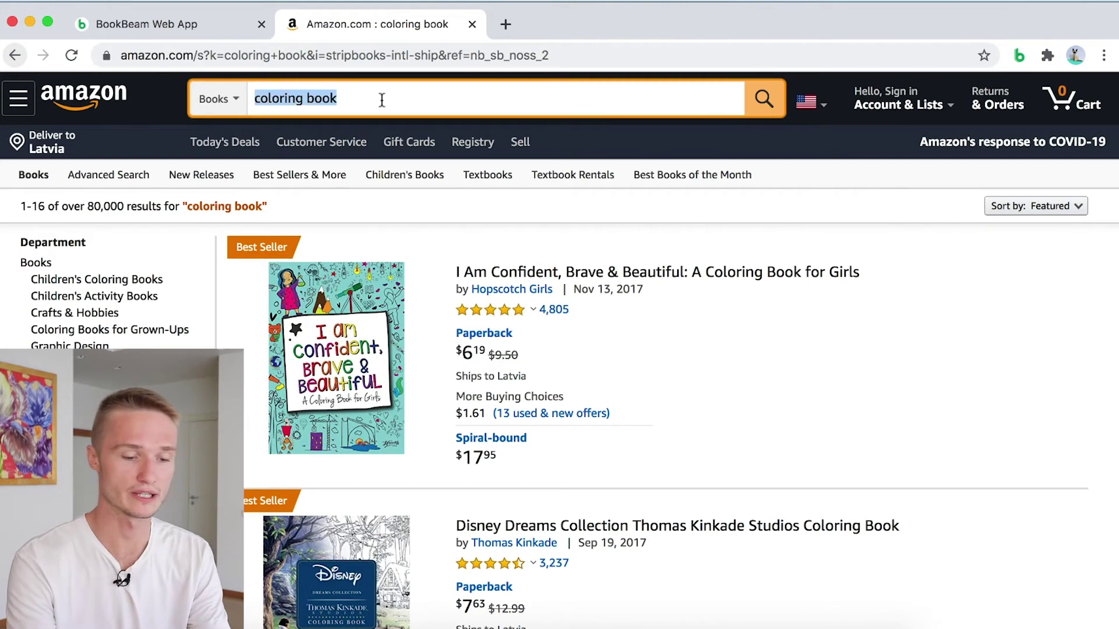
text(investing)
key(Return)
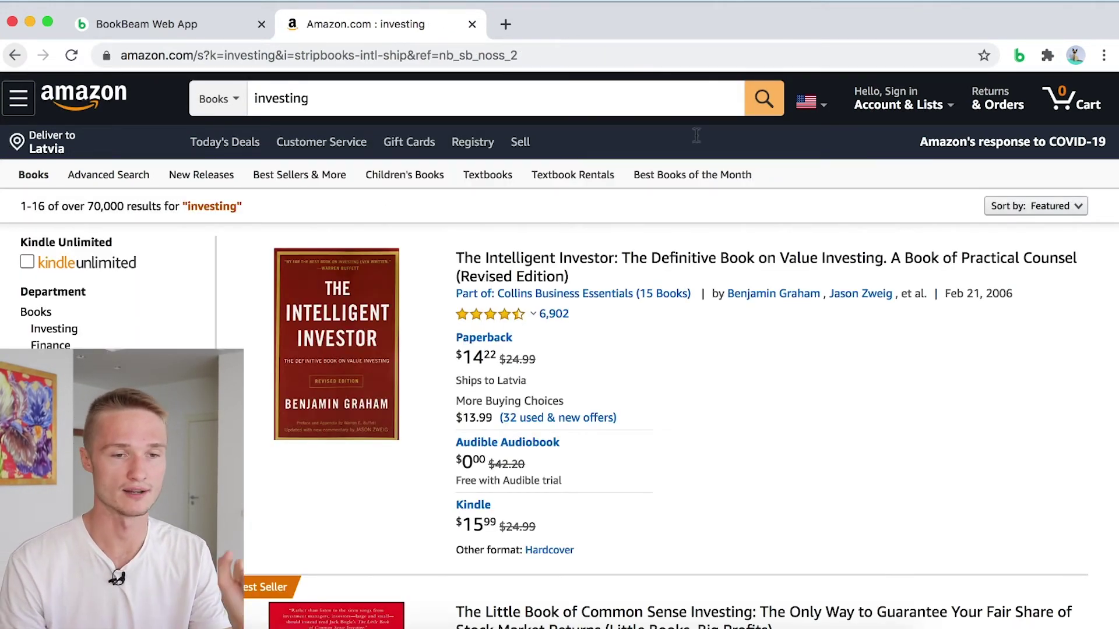
click(1019, 57)
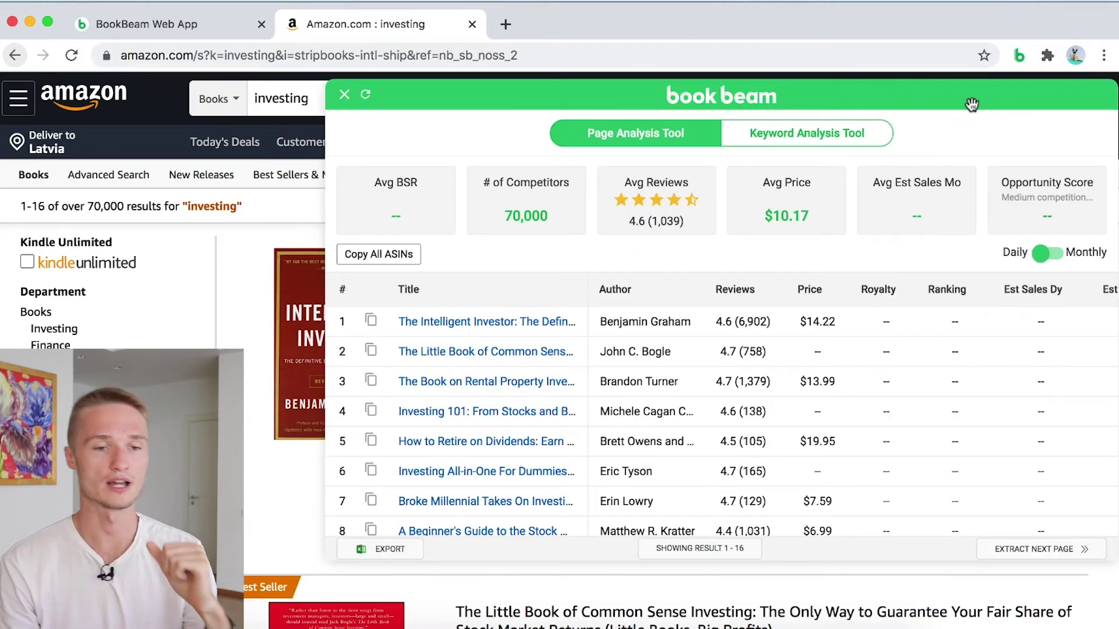
Remove investing in people, audio books, books best sellers, happiness and demystified from the related keywords.
click(860, 137)
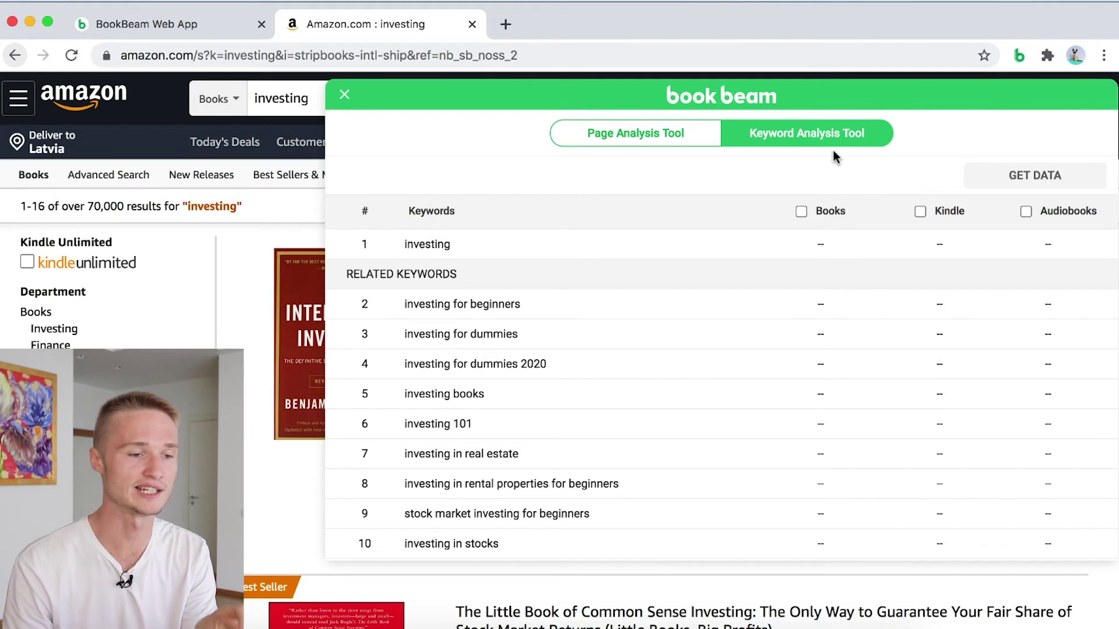
scroll(728, 352, down, 3)
scroll(729, 352, down, 5)
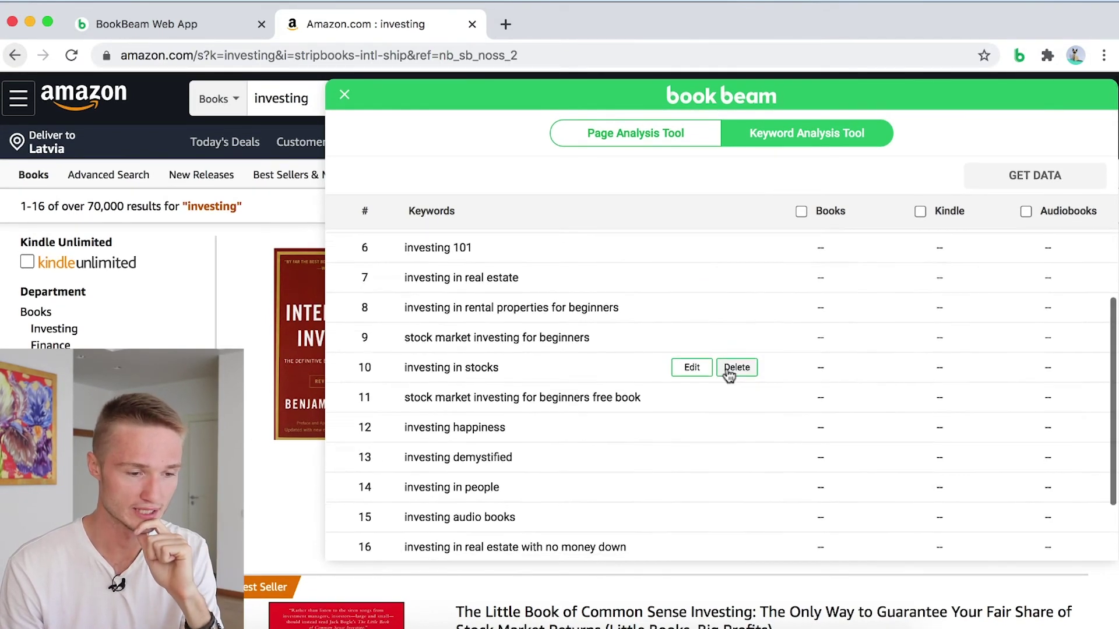
click(740, 410)
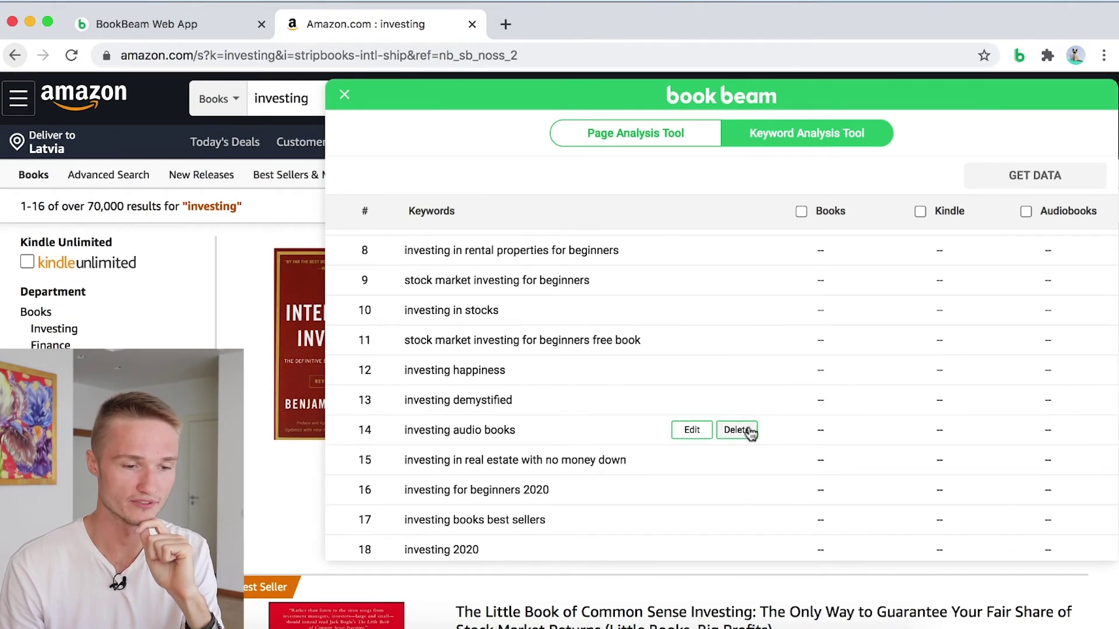
click(740, 429)
scroll(734, 501, down, 1)
click(734, 516)
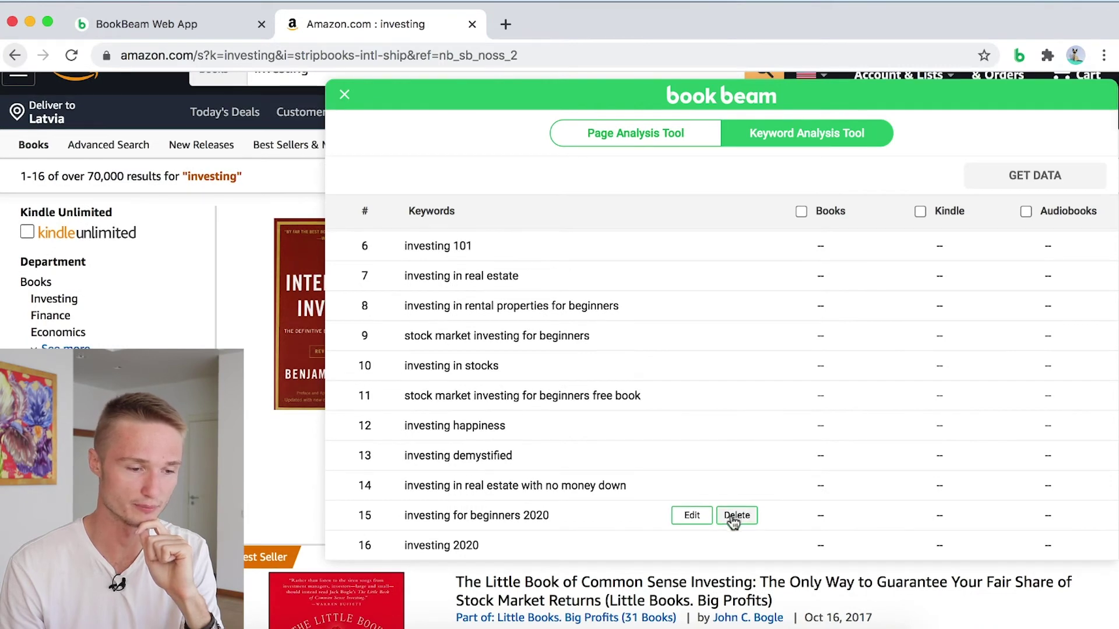
click(738, 430)
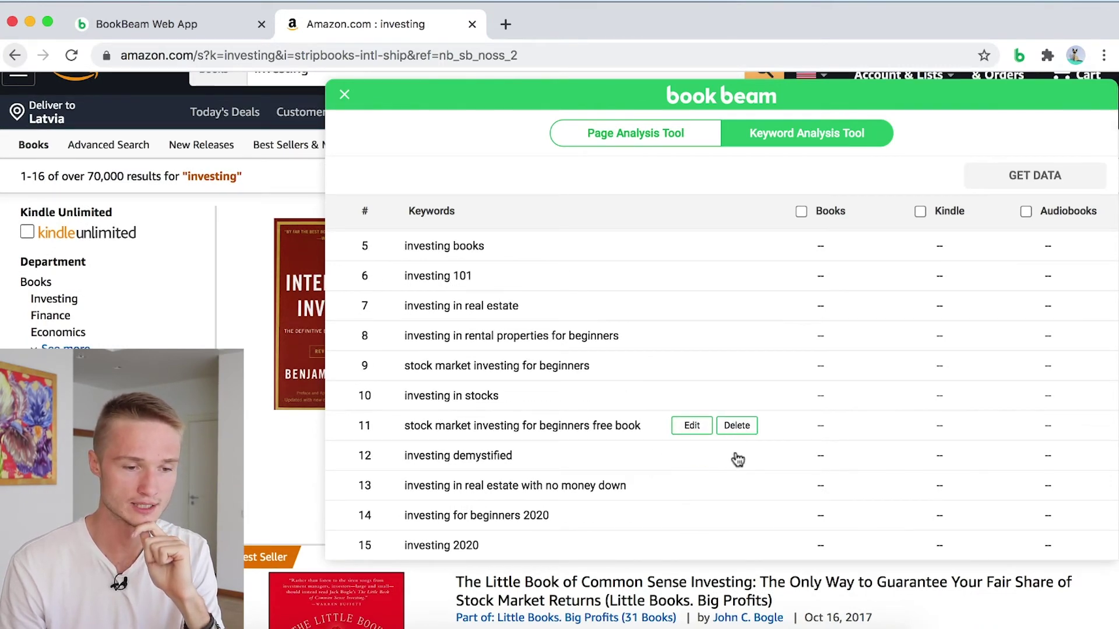
click(737, 455)
Collect Books and Kindle data for the remaining investing keywords and view the results in the web app.
scroll(694, 392, up, 3)
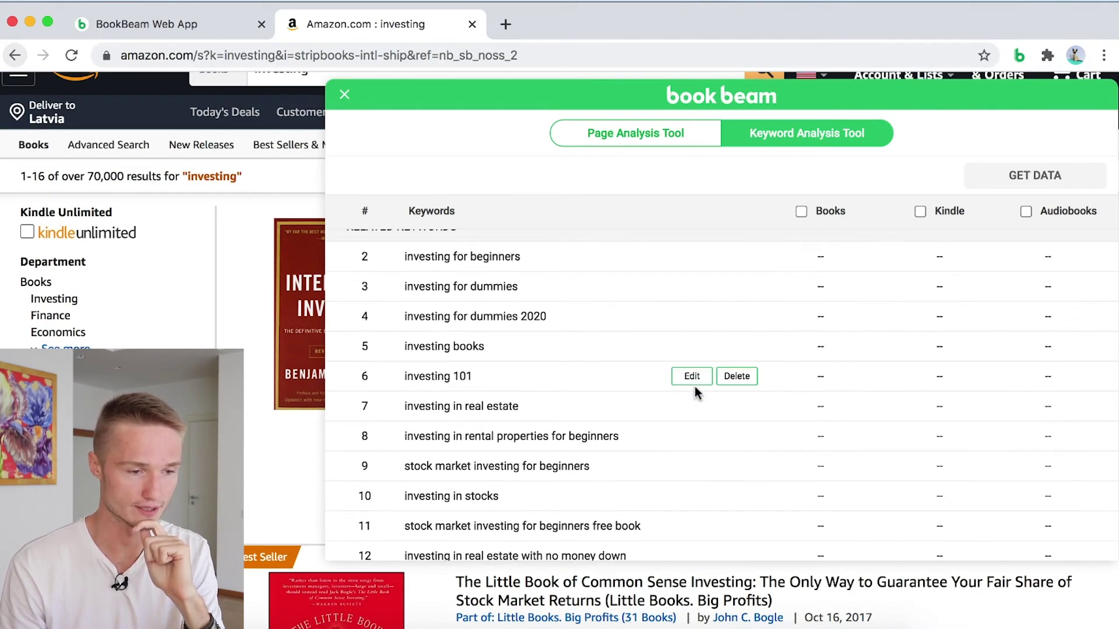
scroll(696, 437, down, 2)
scroll(701, 442, up, 5)
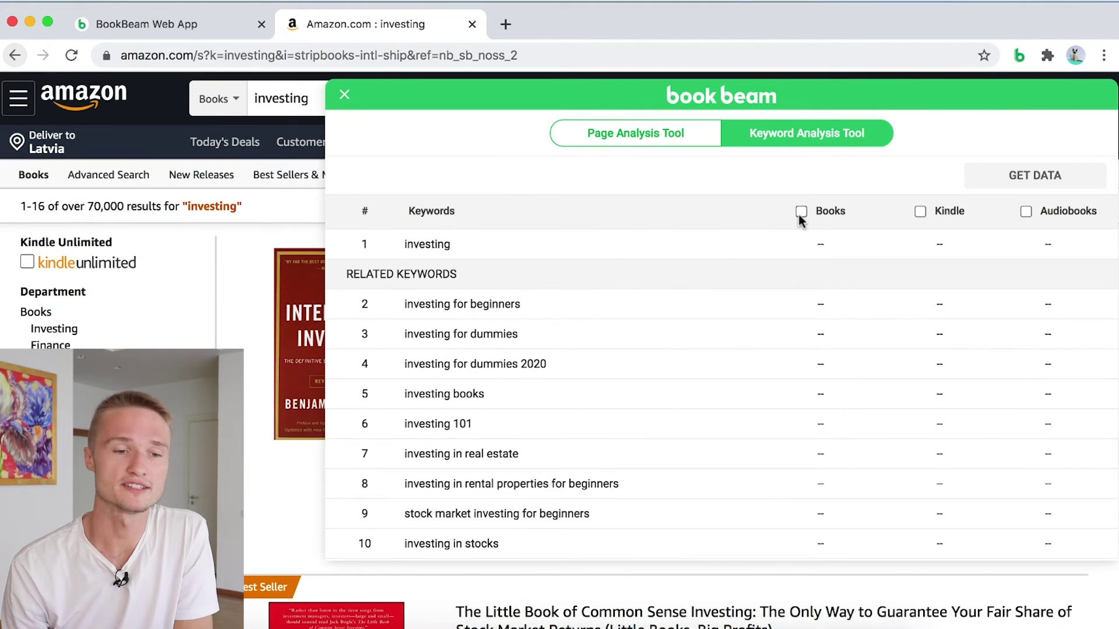
click(801, 211)
click(920, 212)
click(1000, 192)
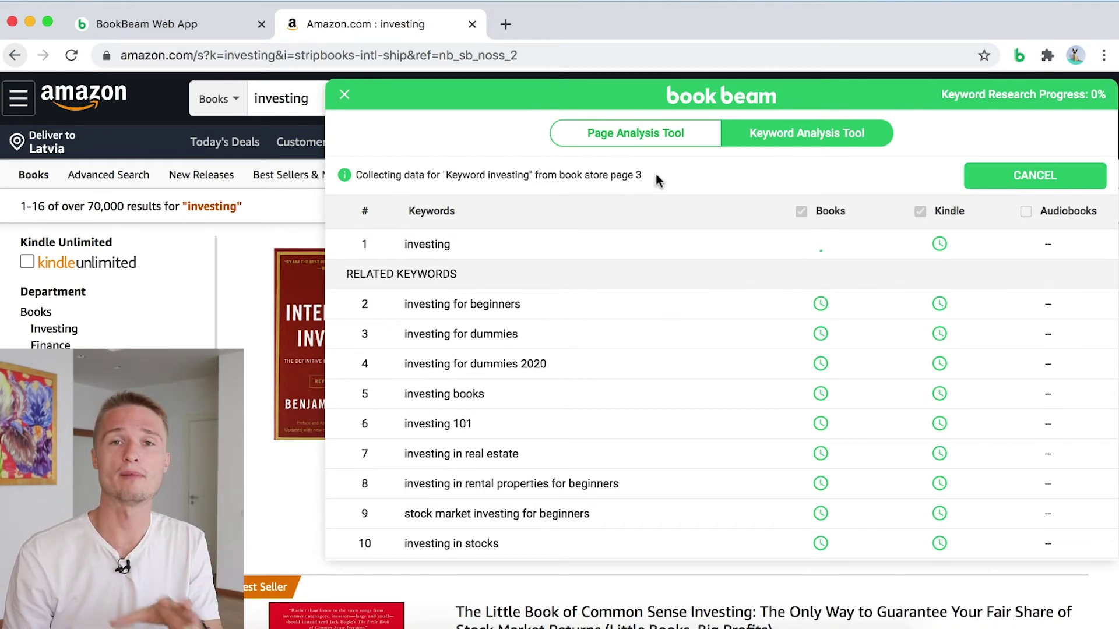
click(155, 29)
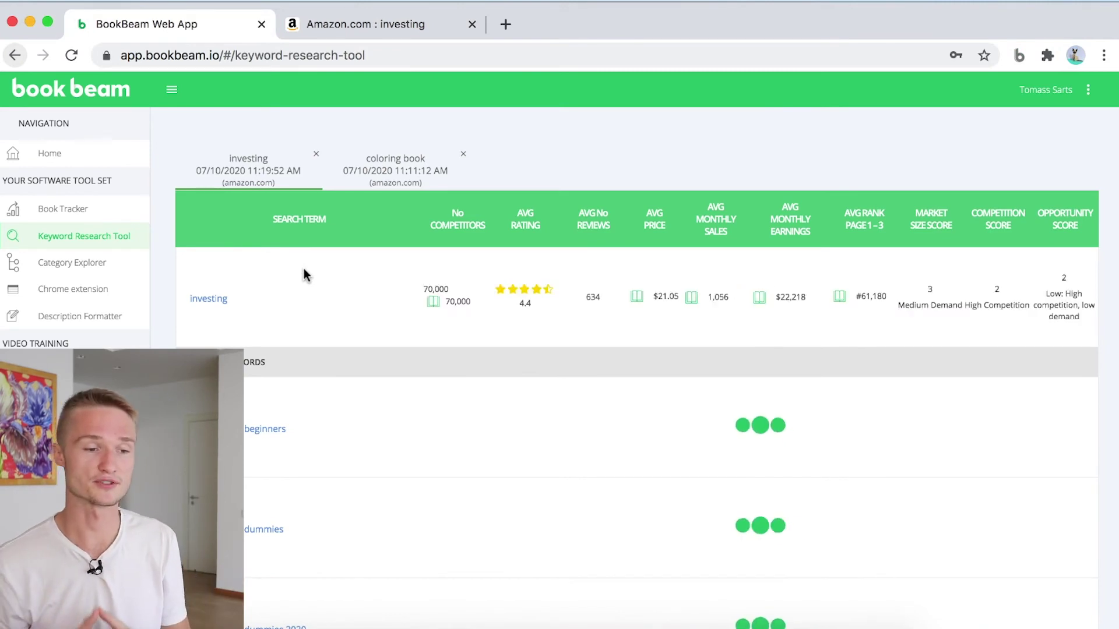
click(377, 186)
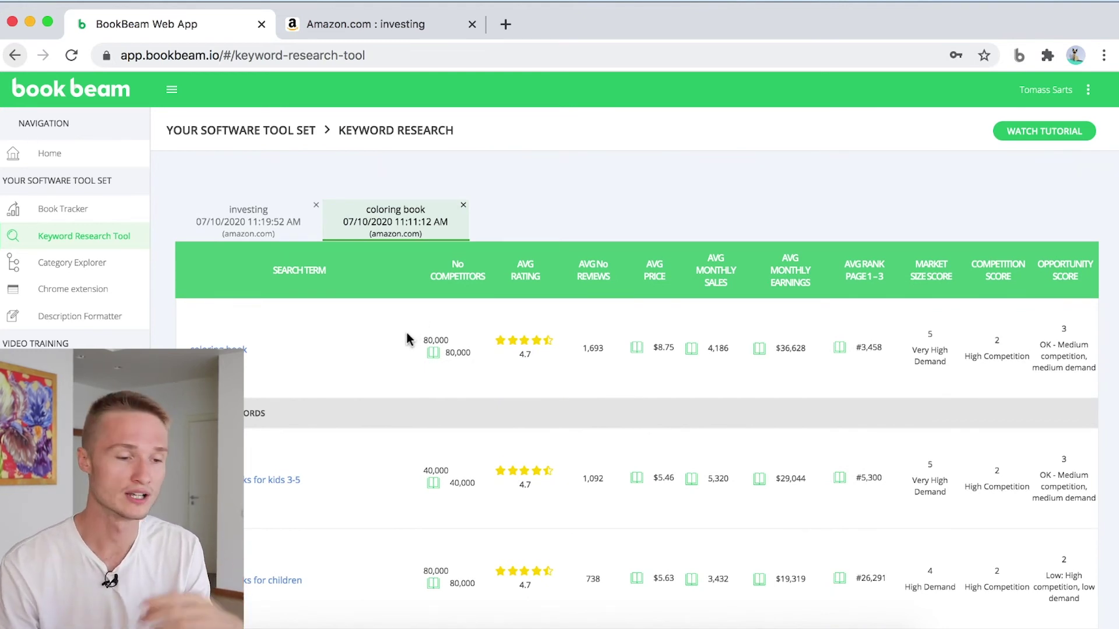
Scroll through the coloring book report's related keywords ($8.75 average price, $36,628 monthly earnings).
scroll(412, 359, down, 3)
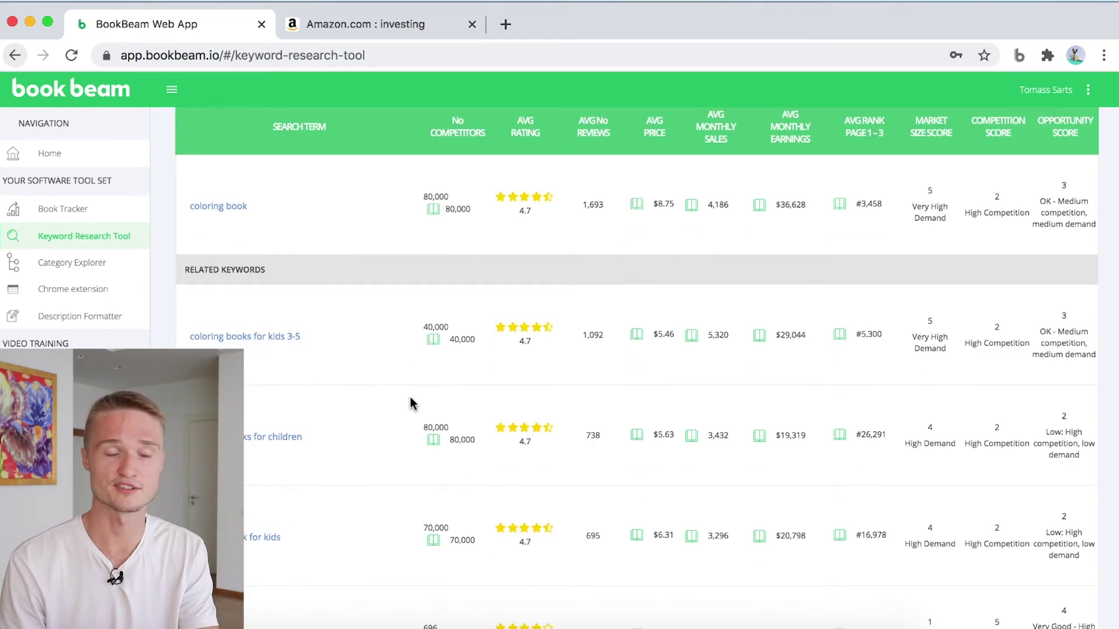
scroll(410, 402, down, 4)
scroll(411, 402, up, 6)
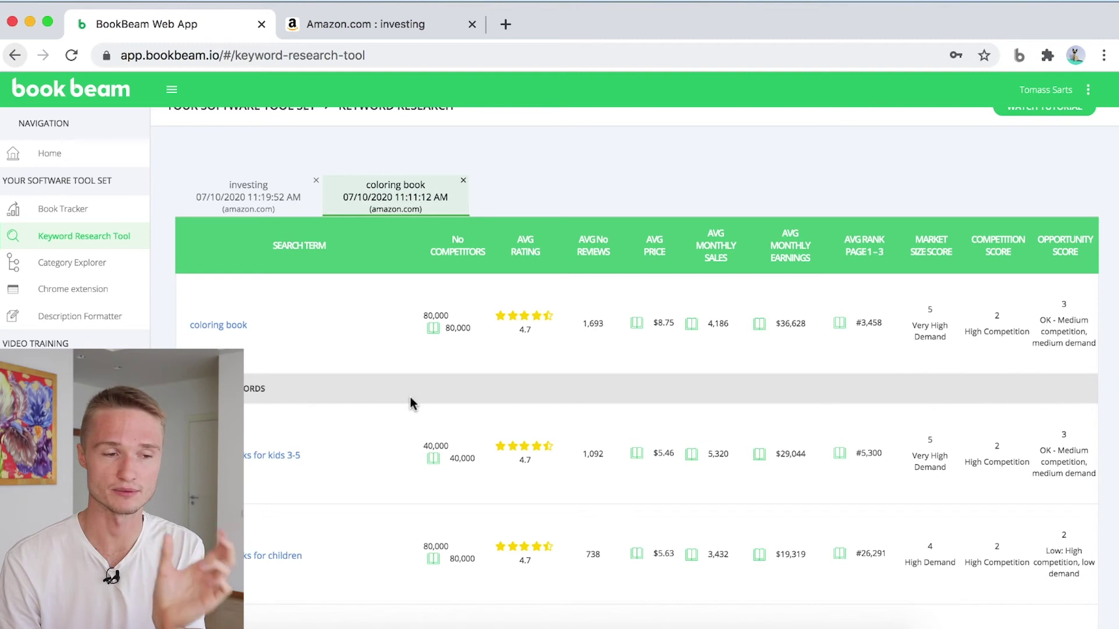
click(255, 218)
Scroll across the investing report's Kindle and print columns and highlight the $15.73 average price.
scroll(398, 369, up, 2)
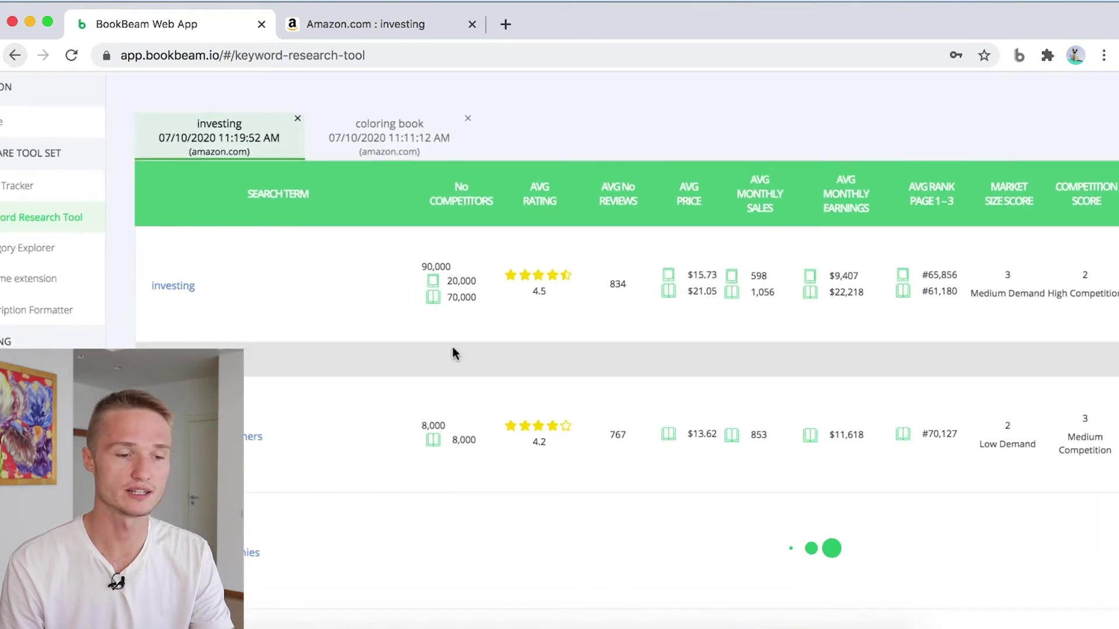
scroll(453, 348, up, 5)
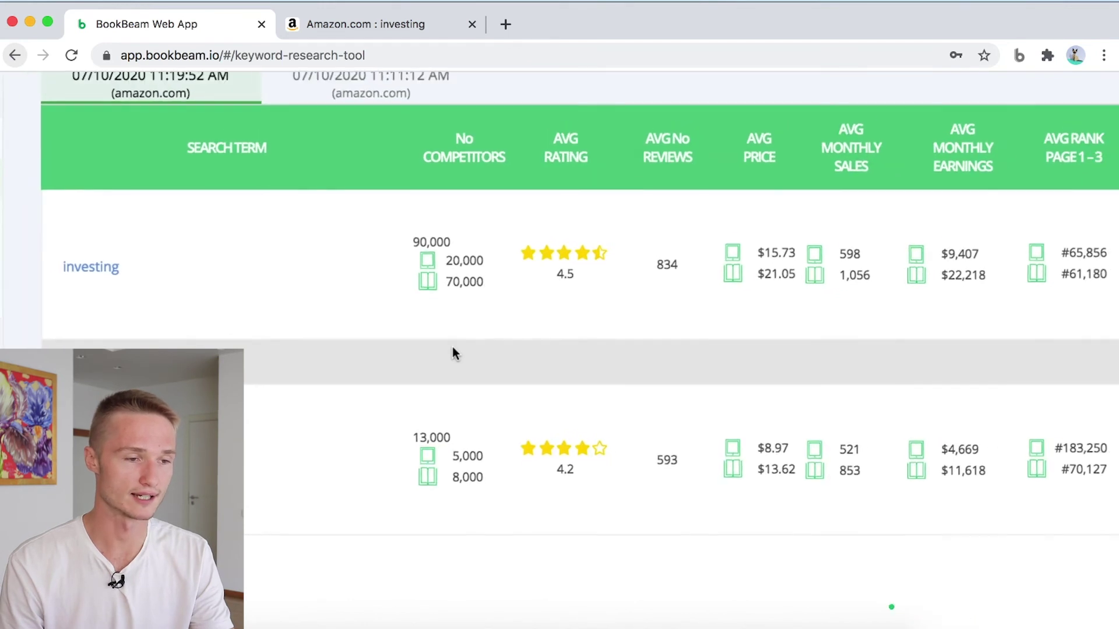
scroll(452, 347, down, 5)
scroll(452, 348, up, 3)
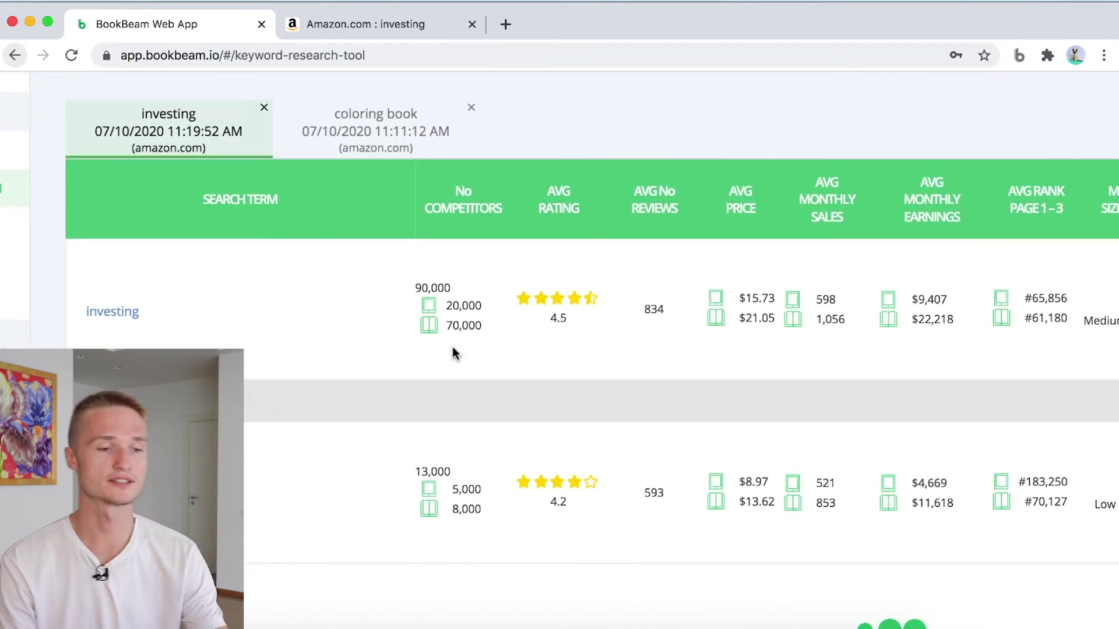
scroll(453, 347, right, 1)
scroll(452, 347, left, 1)
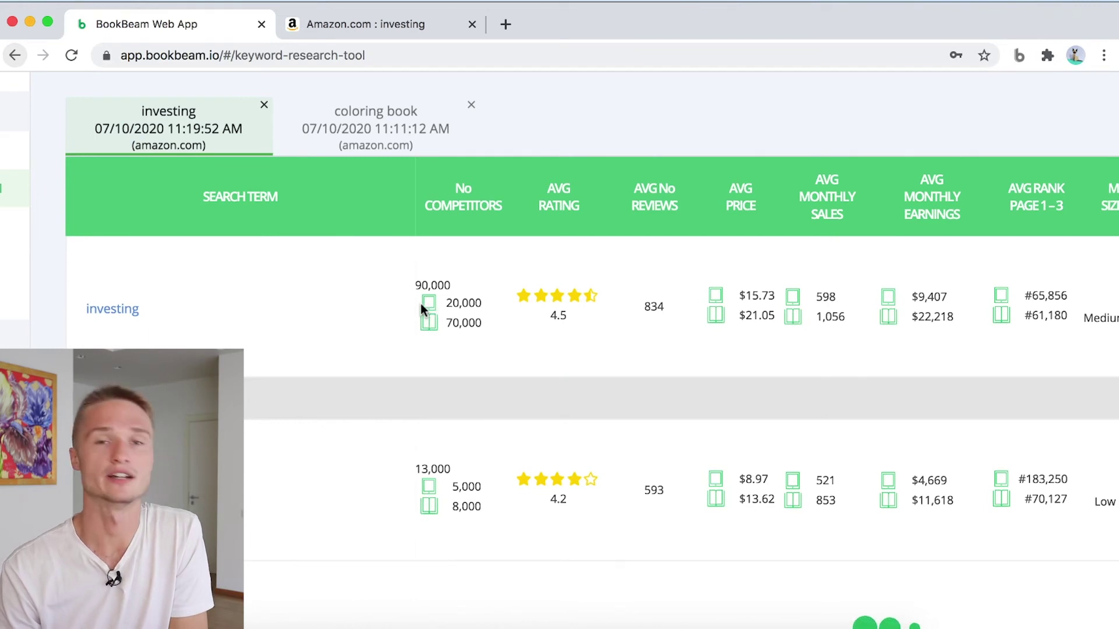
scroll(421, 303, right, 3)
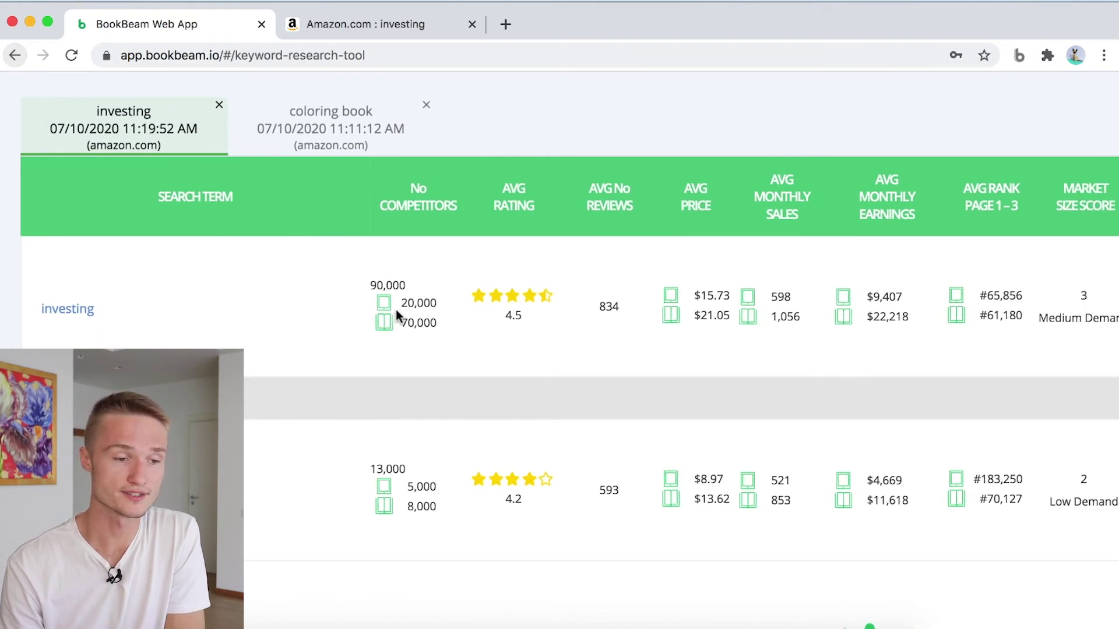
scroll(398, 317, left, 1)
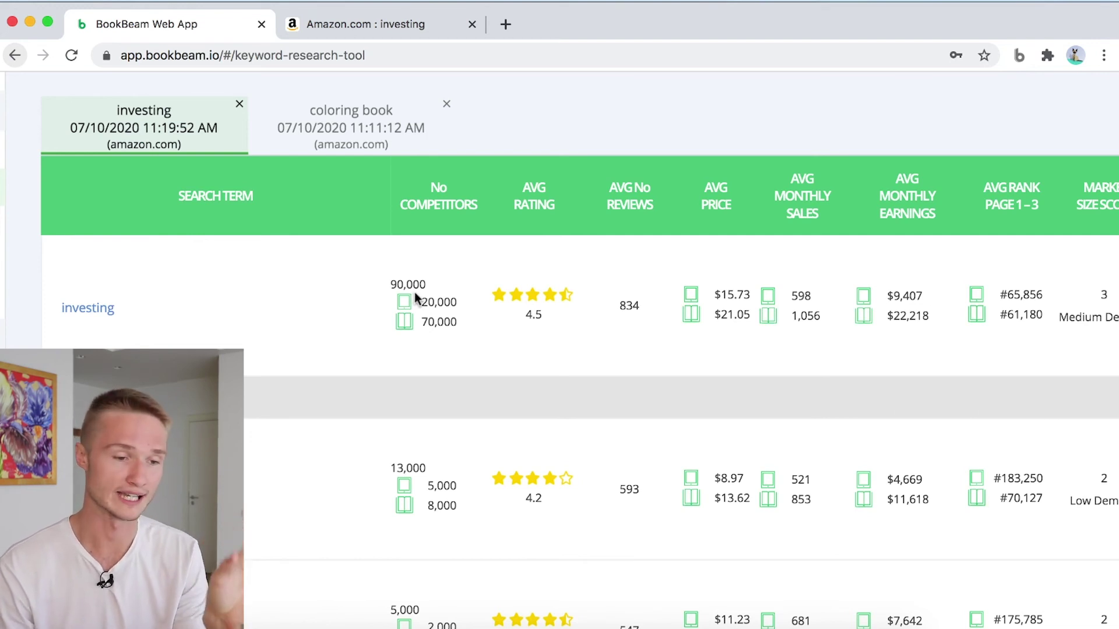
scroll(420, 302, right, 5)
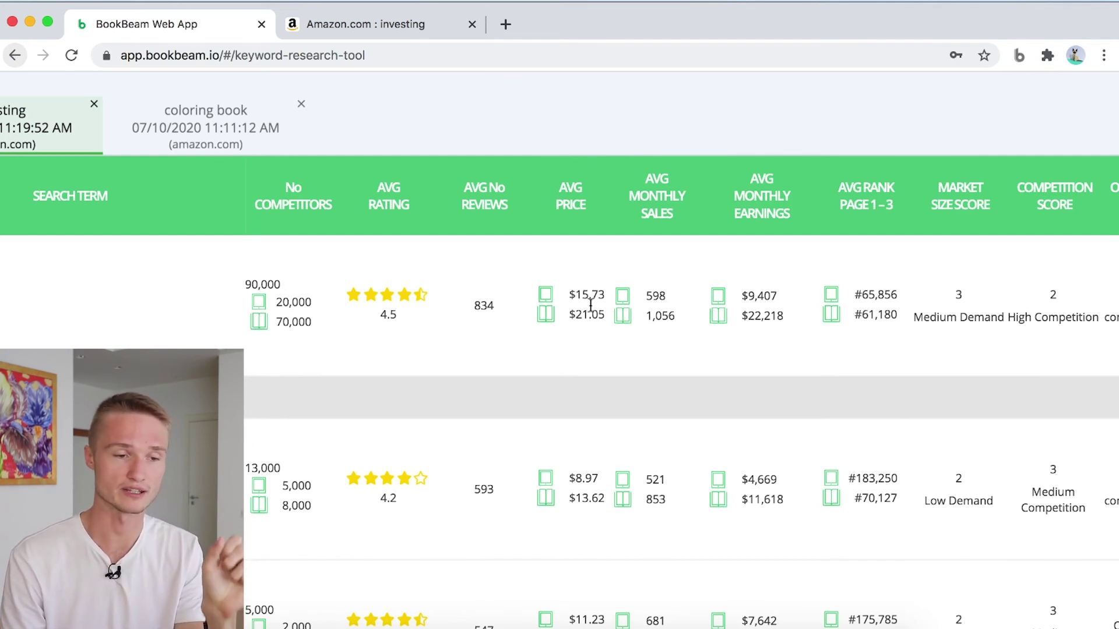
scroll(586, 321, left, 3)
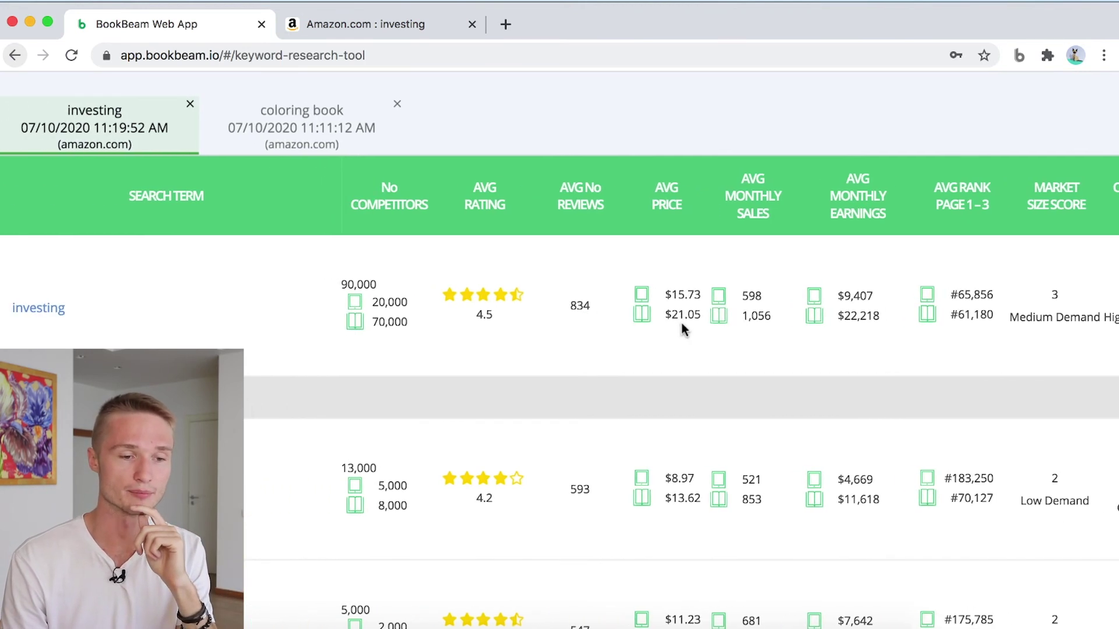
scroll(679, 321, right, 1)
drag(644, 295, 672, 295)
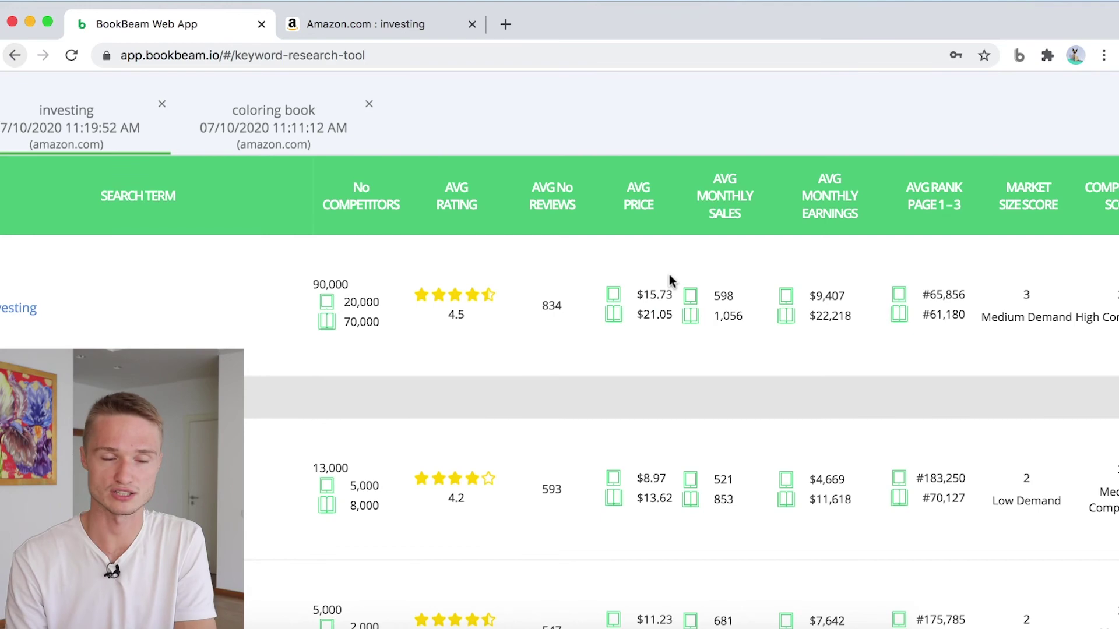
scroll(669, 274, down, 5)
scroll(638, 338, up, 3)
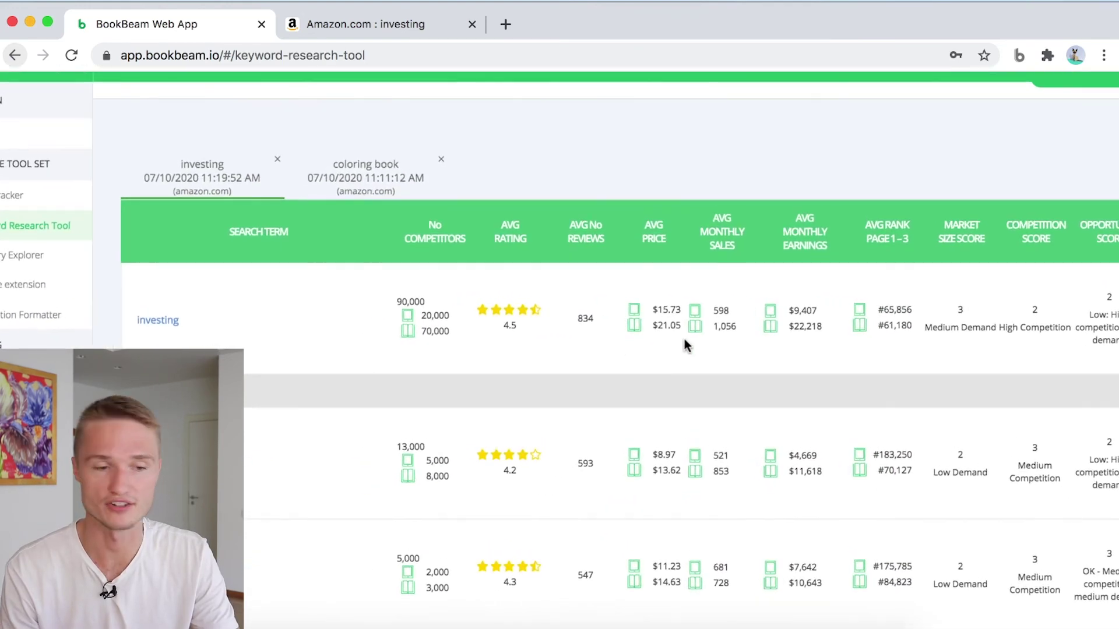
scroll(698, 338, down, 3)
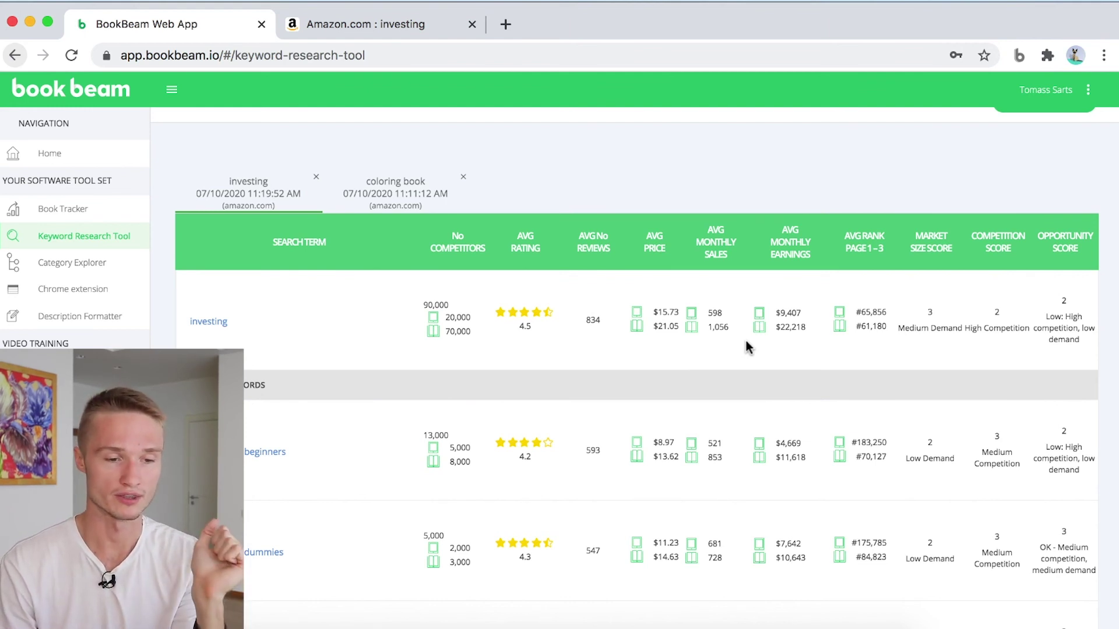
scroll(747, 344, down, 4)
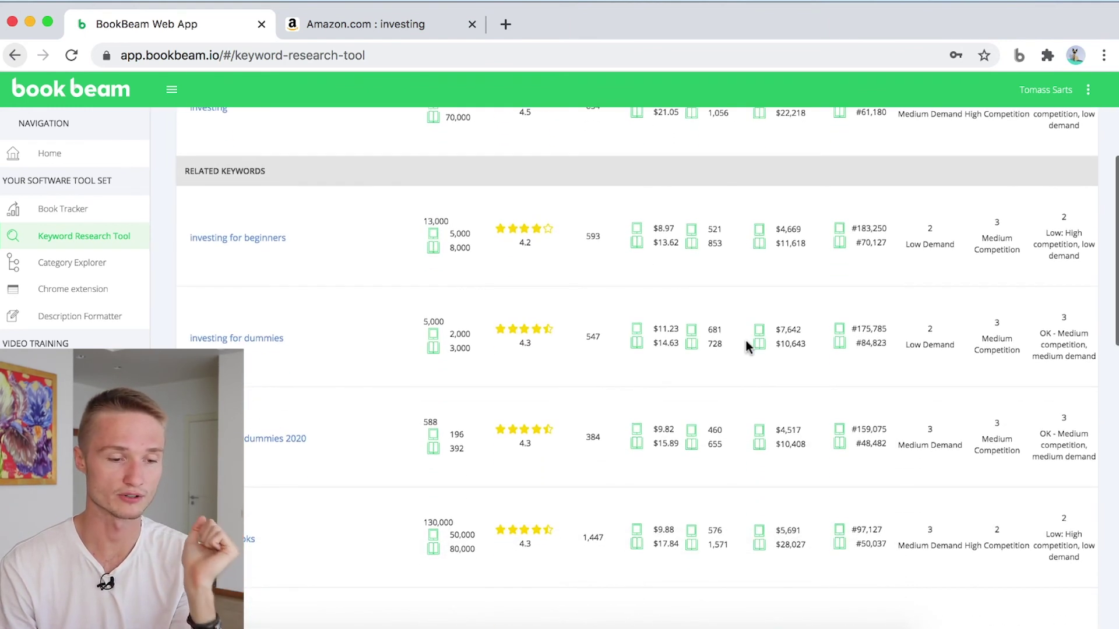
scroll(748, 346, down, 2)
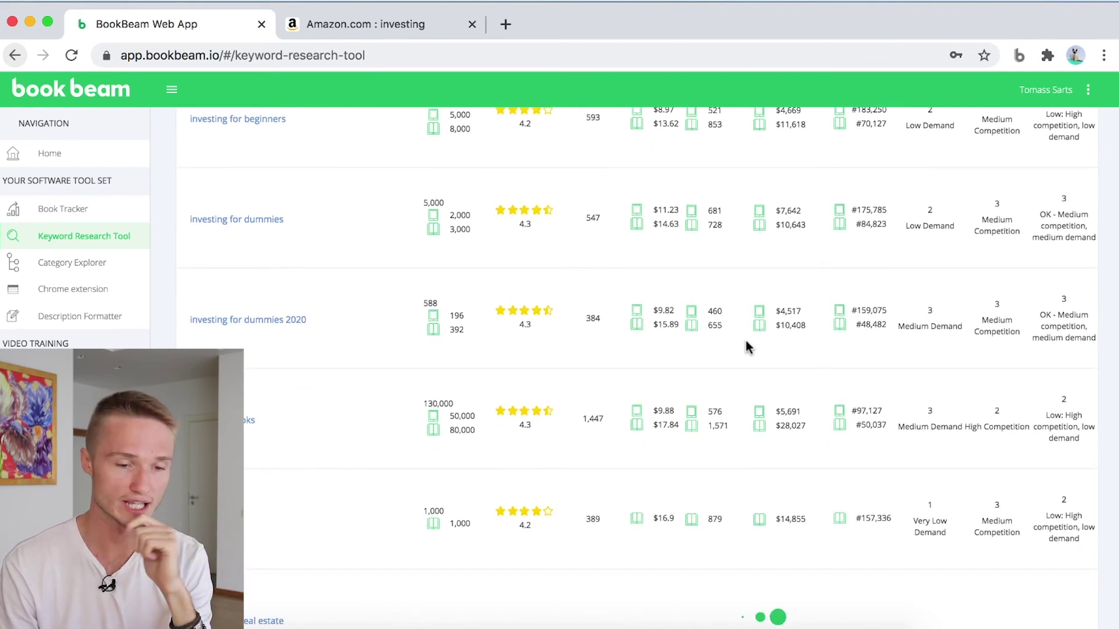
scroll(745, 344, up, 5)
scroll(861, 274, up, 3)
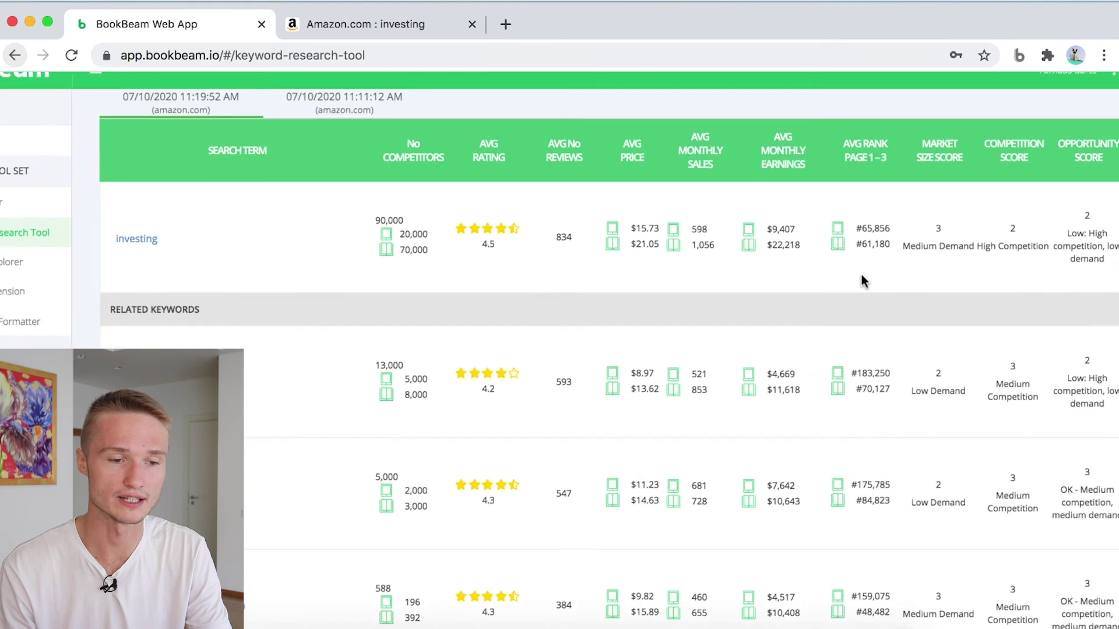
scroll(866, 284, right, 2)
scroll(895, 292, left, 3)
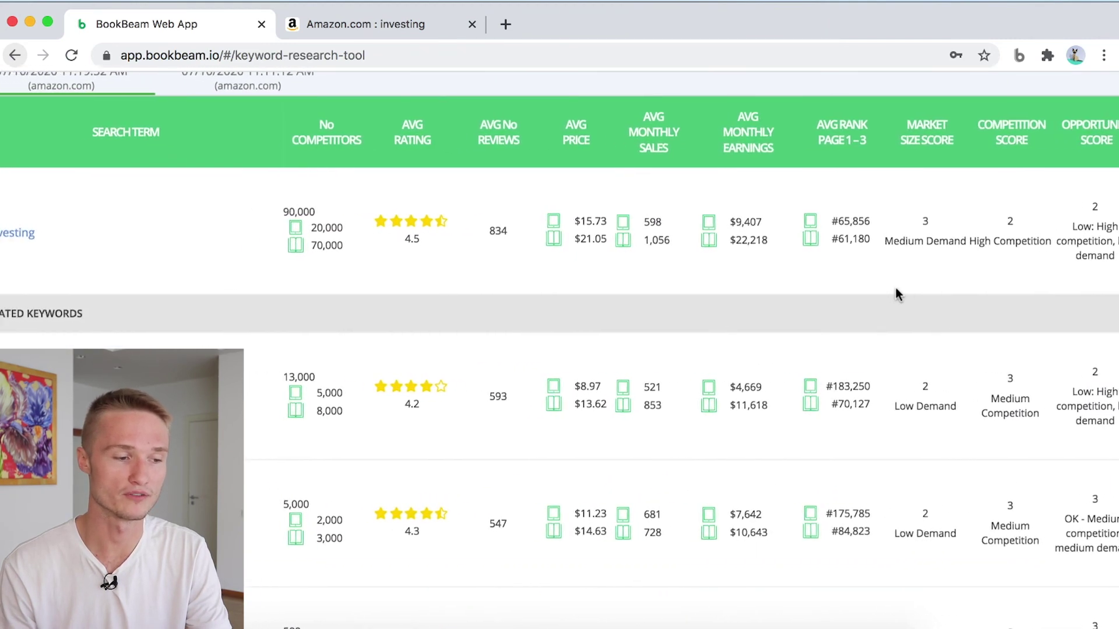
scroll(827, 342, up, 1)
scroll(810, 368, right, 2)
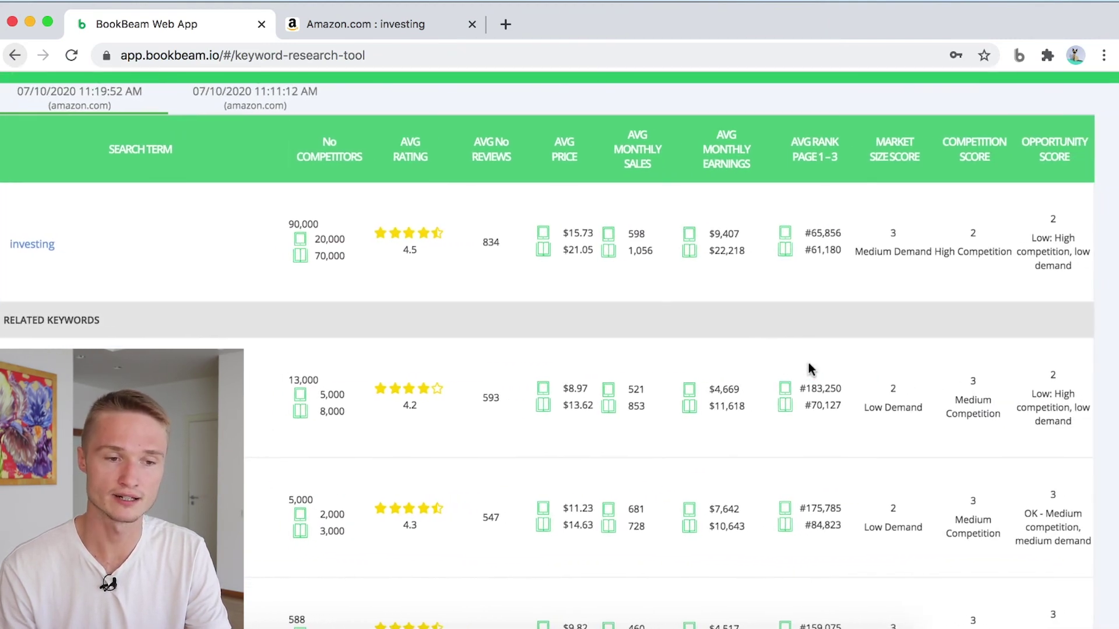